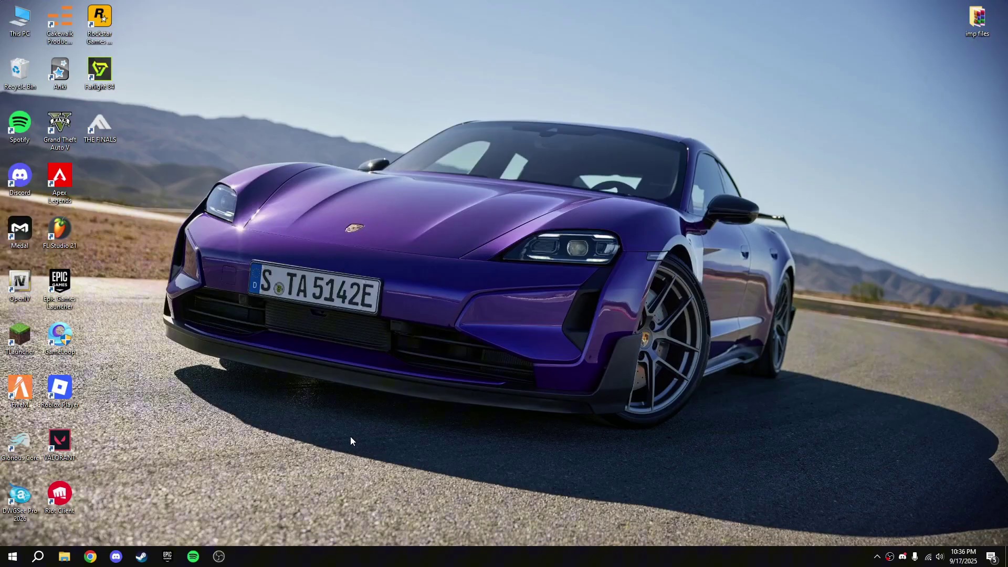
- Go to System > Notifications & actions in Windows Settings
{"action": "left_click", "coordinate": [13, 557]}
{"action": "left_click", "coordinate": [8, 516]}
{"action": "left_click", "coordinate": [276, 265]}
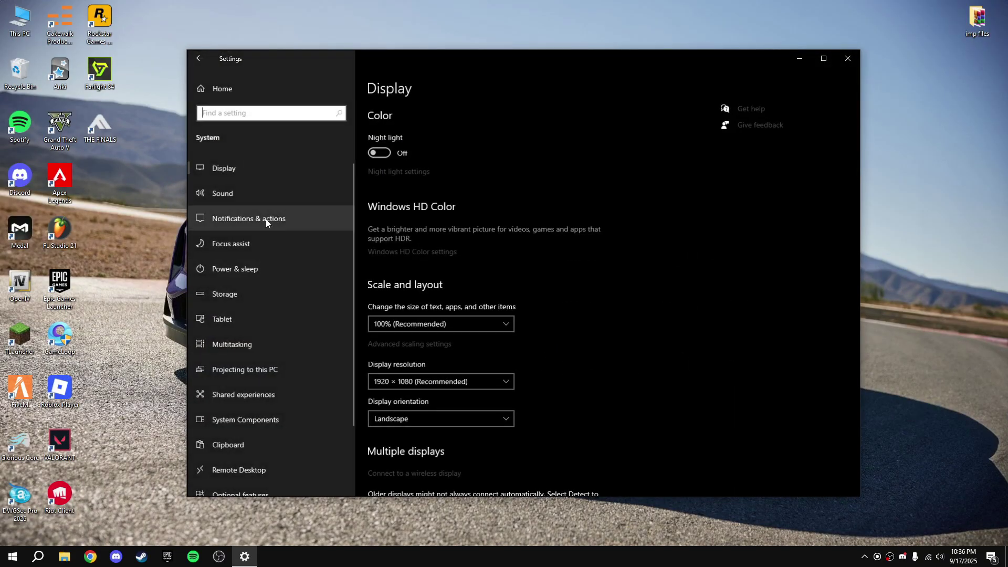
{"action": "left_click", "coordinate": [307, 225]}
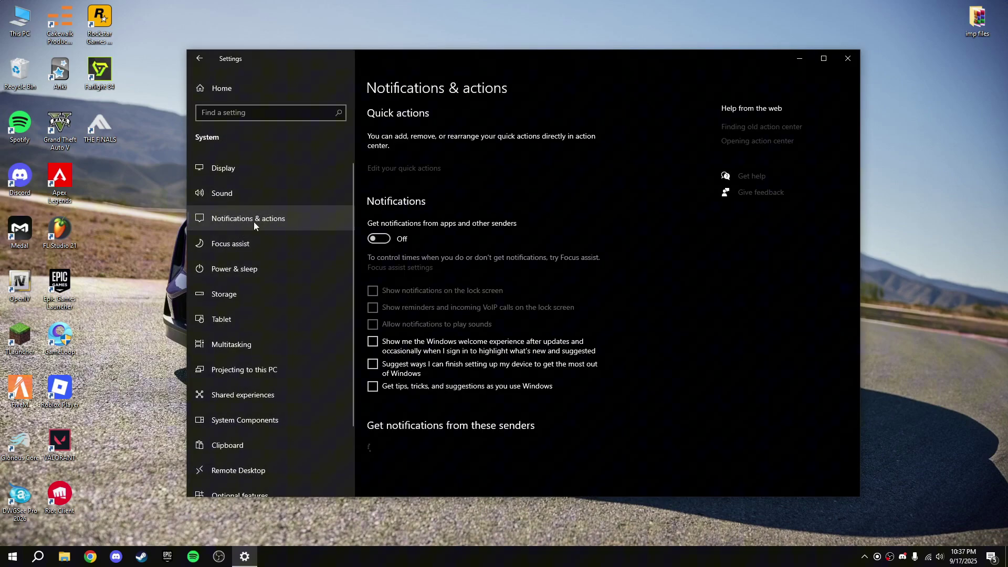
{"action": "scroll", "coordinate": [417, 239], "scroll_direction": "down", "scroll_amount": 2}
- Toggle app and lock-screen notifications on and back off, then go to Settings Home
{"action": "left_click", "coordinate": [379, 172]}
{"action": "left_click", "coordinate": [378, 224]}
{"action": "left_click", "coordinate": [378, 225]}
{"action": "scroll", "coordinate": [519, 243], "scroll_direction": "down", "scroll_amount": 5}
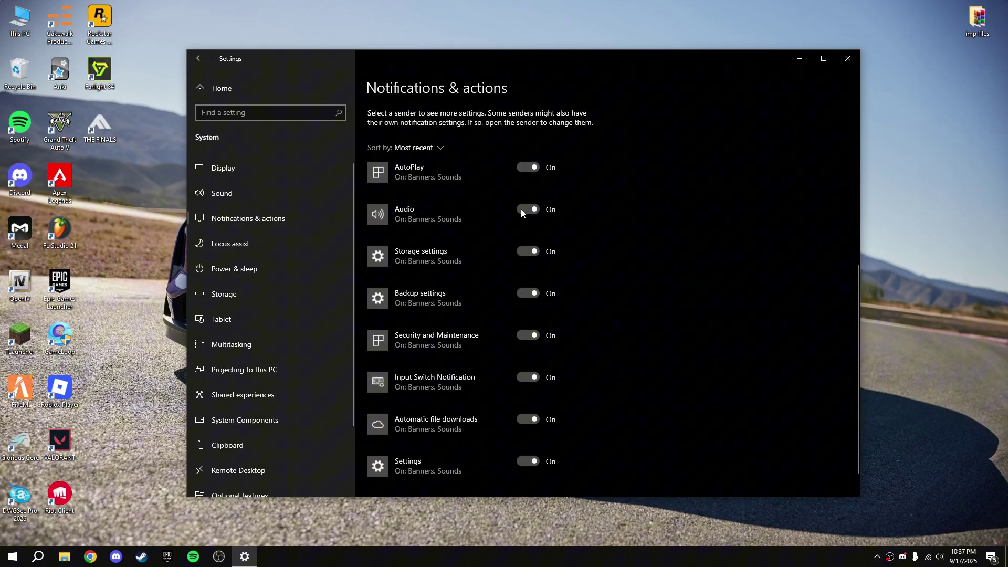
{"action": "scroll", "coordinate": [404, 248], "scroll_direction": "up", "scroll_amount": 6}
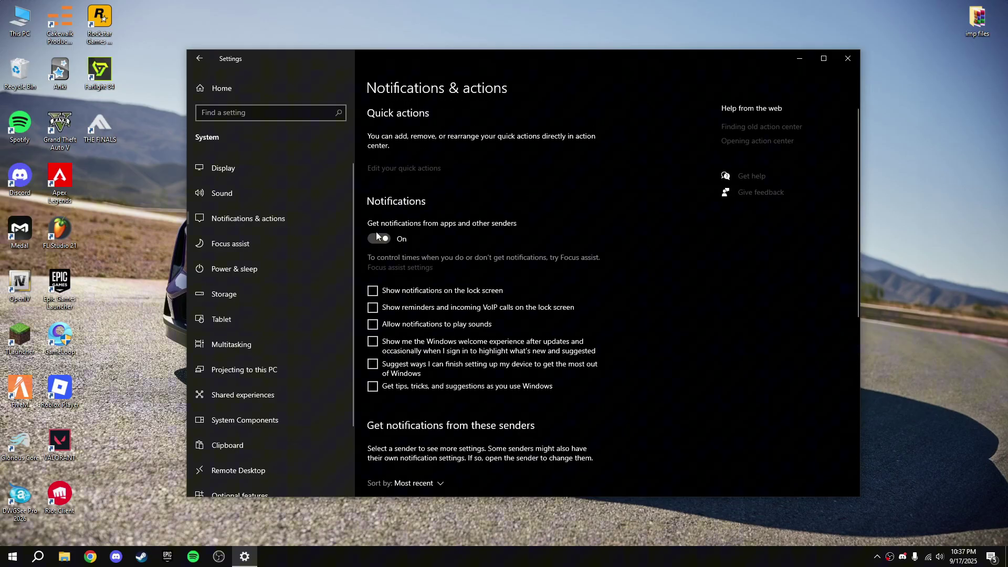
{"action": "left_click", "coordinate": [379, 237]}
{"action": "scroll", "coordinate": [367, 263], "scroll_direction": "down", "scroll_amount": 10}
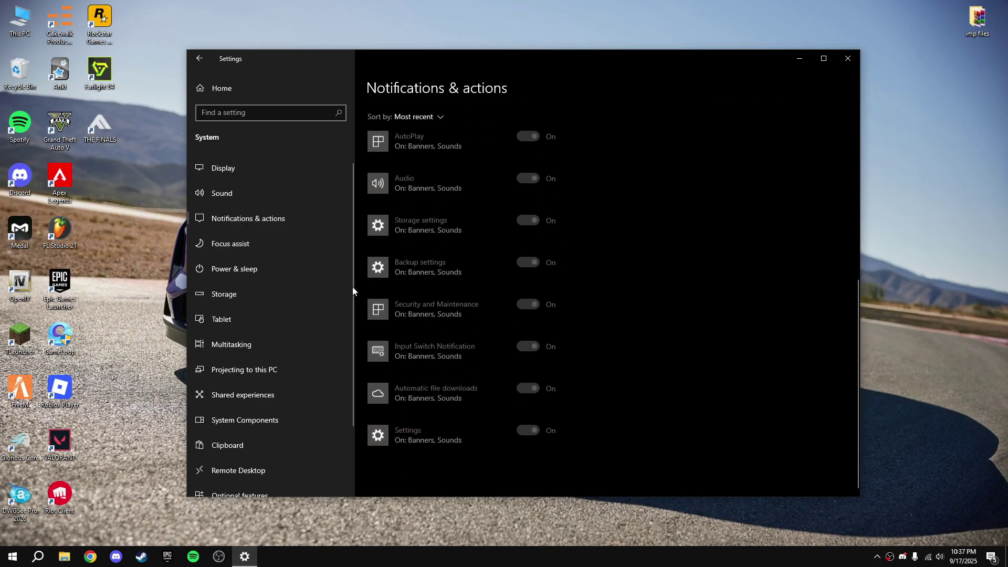
{"action": "scroll", "coordinate": [444, 378], "scroll_direction": "up", "scroll_amount": 15}
{"action": "left_click", "coordinate": [265, 95]}
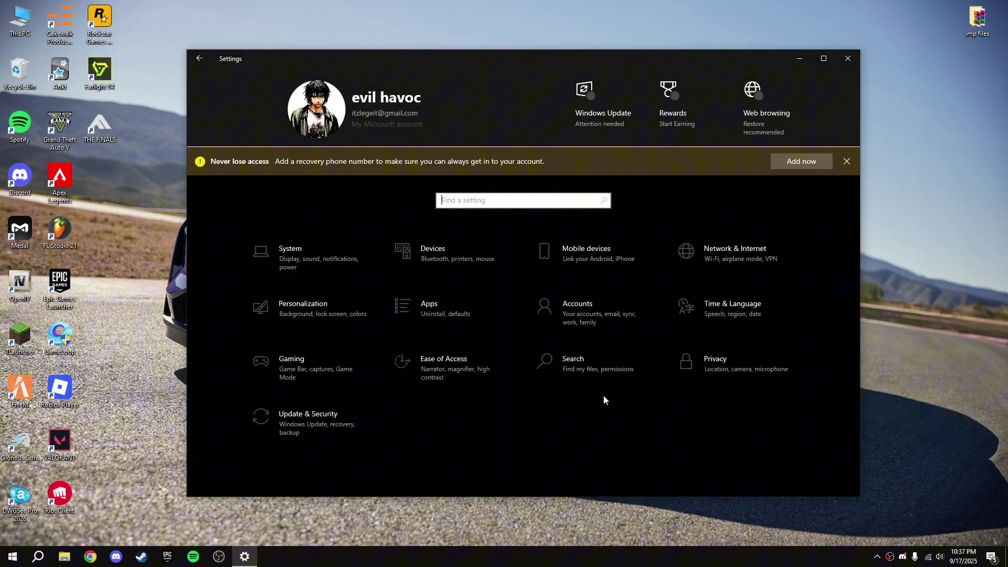
- Open Privacy and check notification access, leaving its popup unchanged
{"action": "left_click", "coordinate": [729, 374]}
{"action": "scroll", "coordinate": [285, 267], "scroll_direction": "down", "scroll_amount": 2}
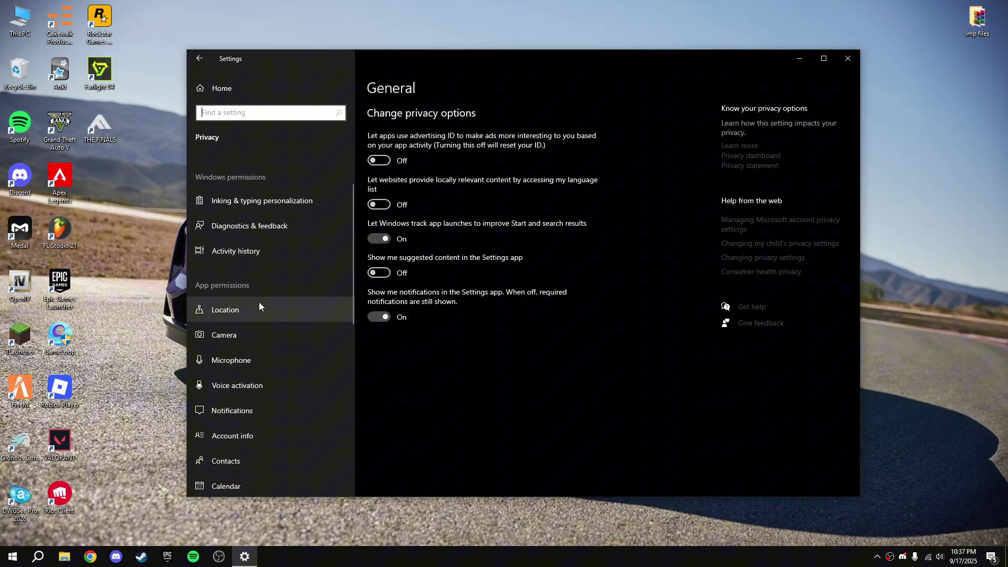
{"action": "left_click", "coordinate": [244, 409]}
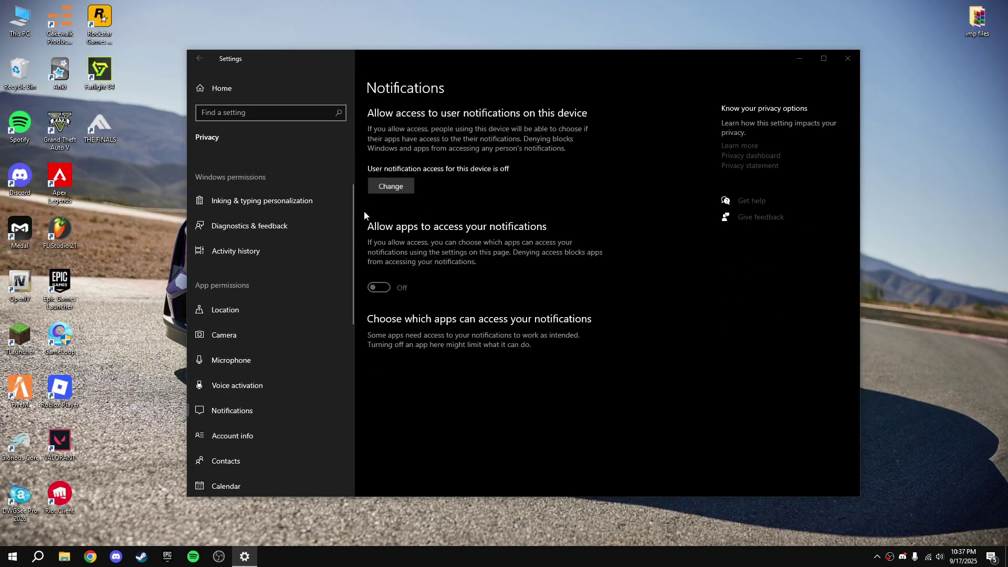
{"action": "left_click", "coordinate": [372, 187]}
{"action": "left_click", "coordinate": [466, 244]}
{"action": "scroll", "coordinate": [270, 341], "scroll_direction": "down", "scroll_amount": 3}
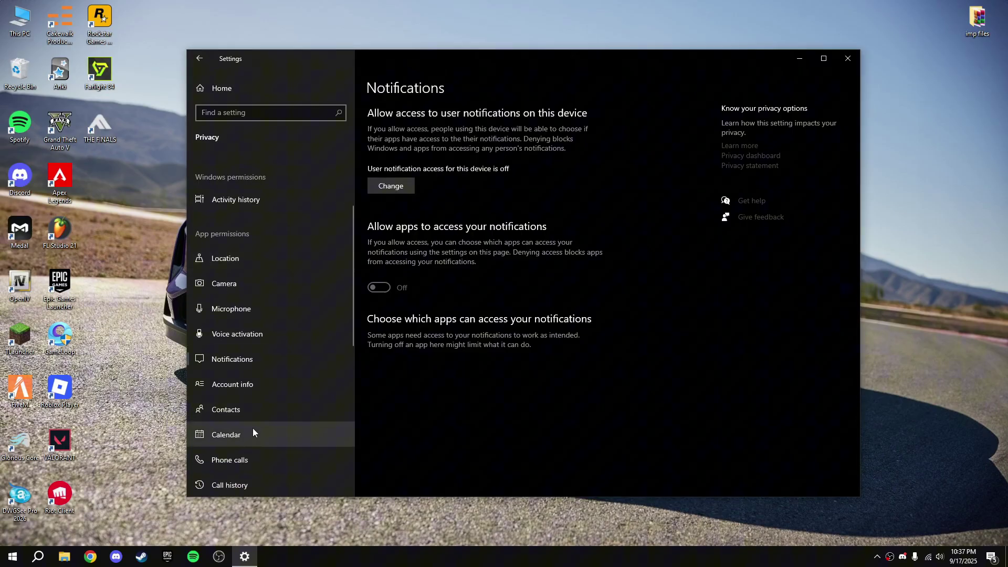
- Review the Contacts, Calendar, Phone calls and Call history permission pages
{"action": "left_click", "coordinate": [253, 428]}
{"action": "left_click", "coordinate": [234, 389]}
{"action": "scroll", "coordinate": [257, 367], "scroll_direction": "down", "scroll_amount": 2}
{"action": "left_click", "coordinate": [256, 365]}
{"action": "scroll", "coordinate": [261, 402], "scroll_direction": "down", "scroll_amount": 2}
{"action": "left_click", "coordinate": [257, 330]}
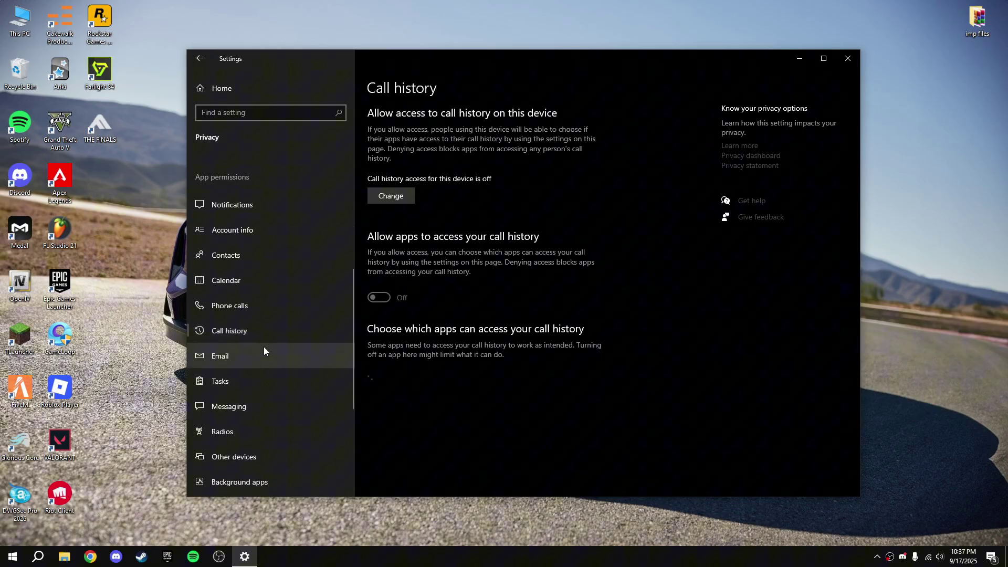
{"action": "scroll", "coordinate": [263, 350], "scroll_direction": "down", "scroll_amount": 2}
- Review Tasks, Email and Radios, then scroll the Background apps list
{"action": "left_click", "coordinate": [244, 319]}
{"action": "left_click", "coordinate": [246, 311]}
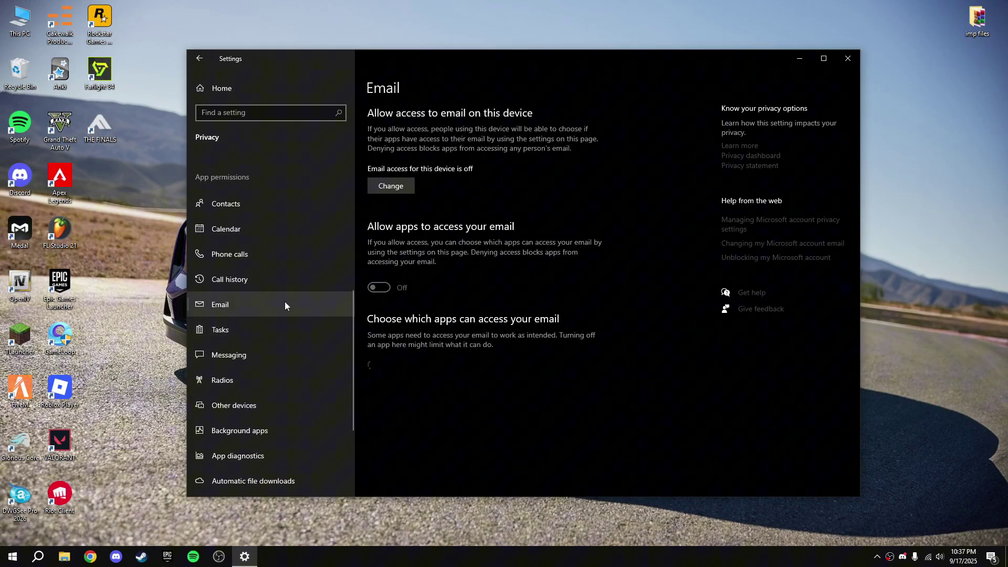
{"action": "left_click", "coordinate": [248, 382]}
{"action": "scroll", "coordinate": [247, 390], "scroll_direction": "down", "scroll_amount": 3}
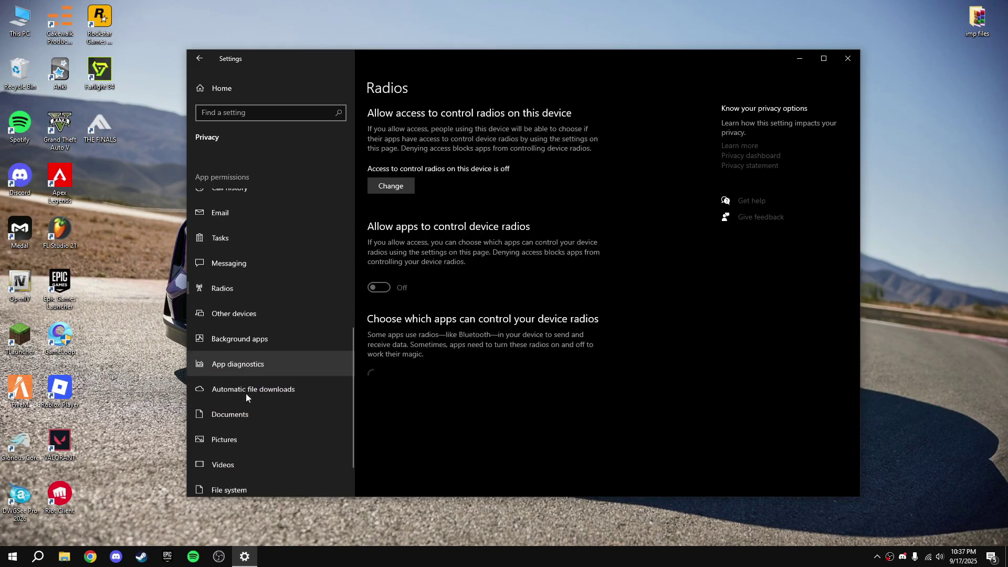
{"action": "left_click", "coordinate": [249, 291]}
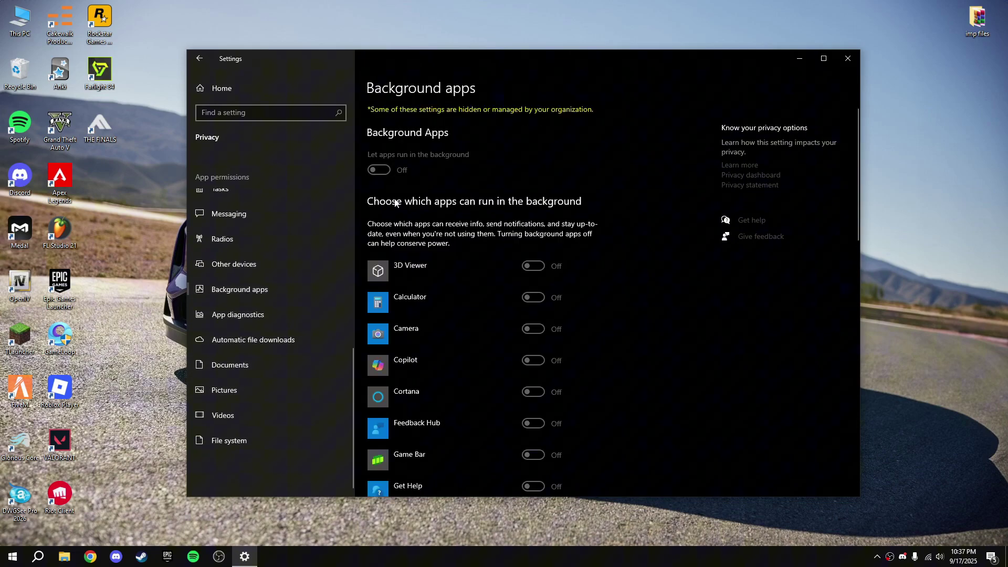
{"action": "scroll", "coordinate": [448, 377], "scroll_direction": "down", "scroll_amount": 10}
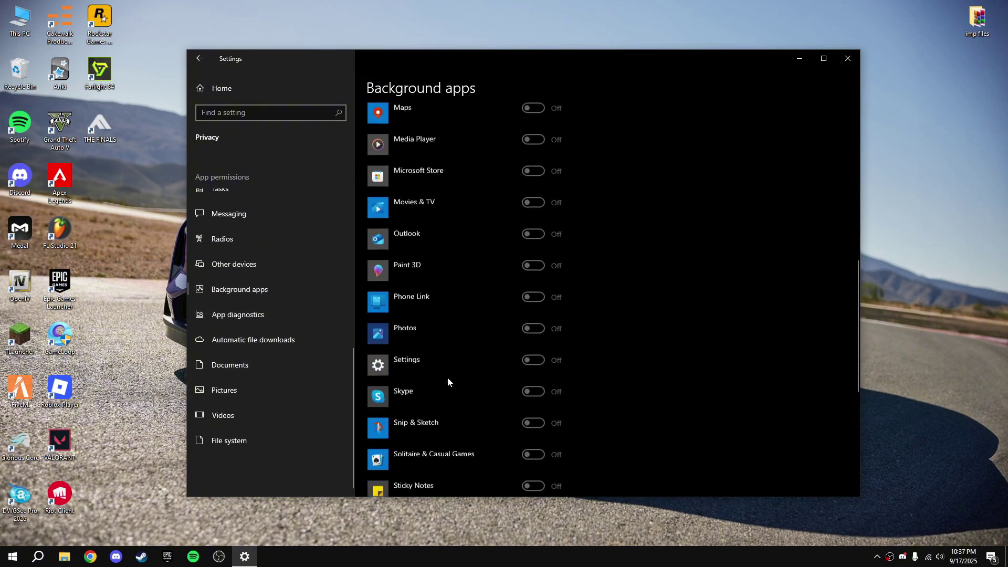
- Close Settings, launch Steam via a 'steam' search, and right-click Apex Legends in the library
{"action": "left_click", "coordinate": [848, 59]}
{"action": "left_click", "coordinate": [12, 556]}
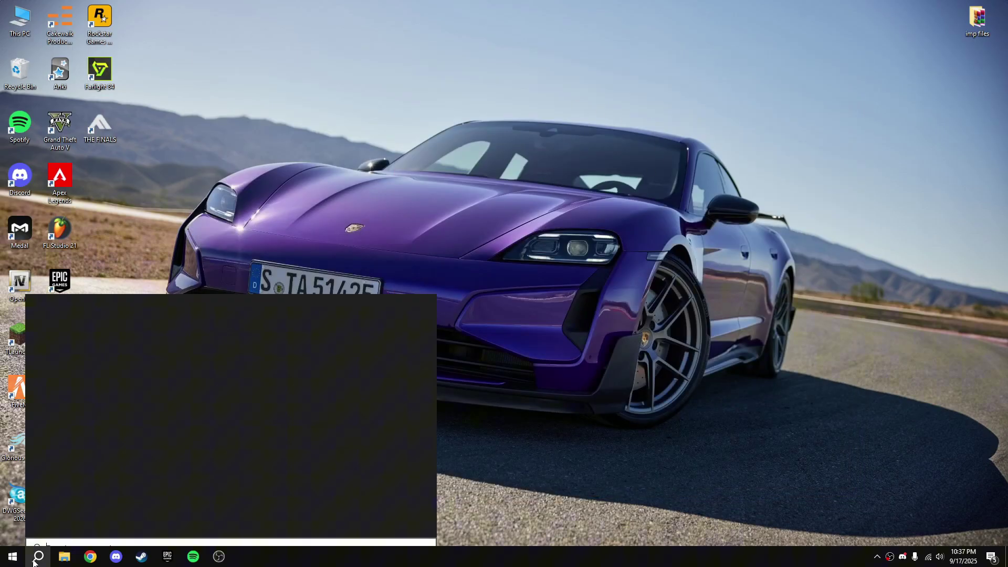
{"action": "type", "text": "steam"}
{"action": "left_click", "coordinate": [84, 360]}
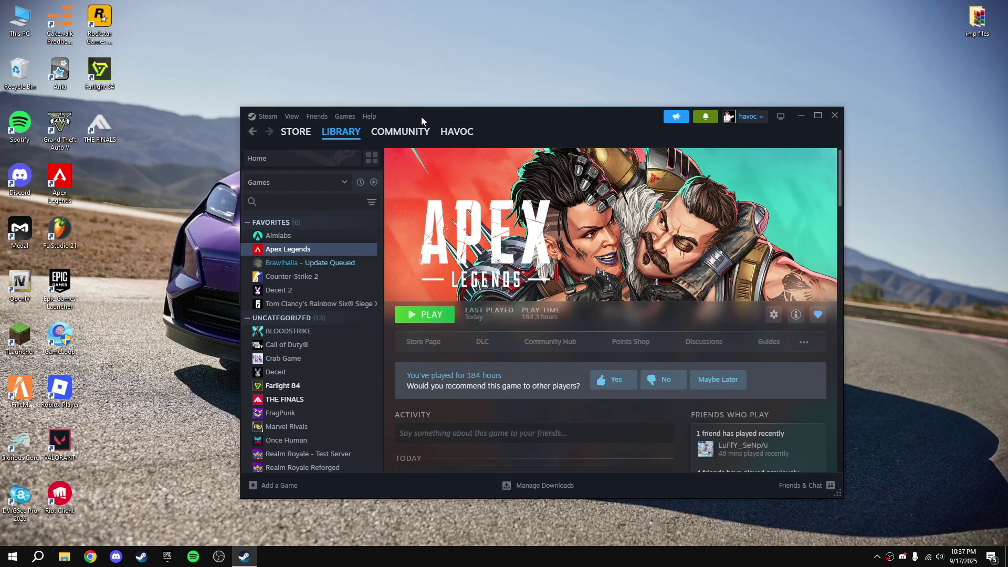
{"action": "right_click", "coordinate": [303, 236]}
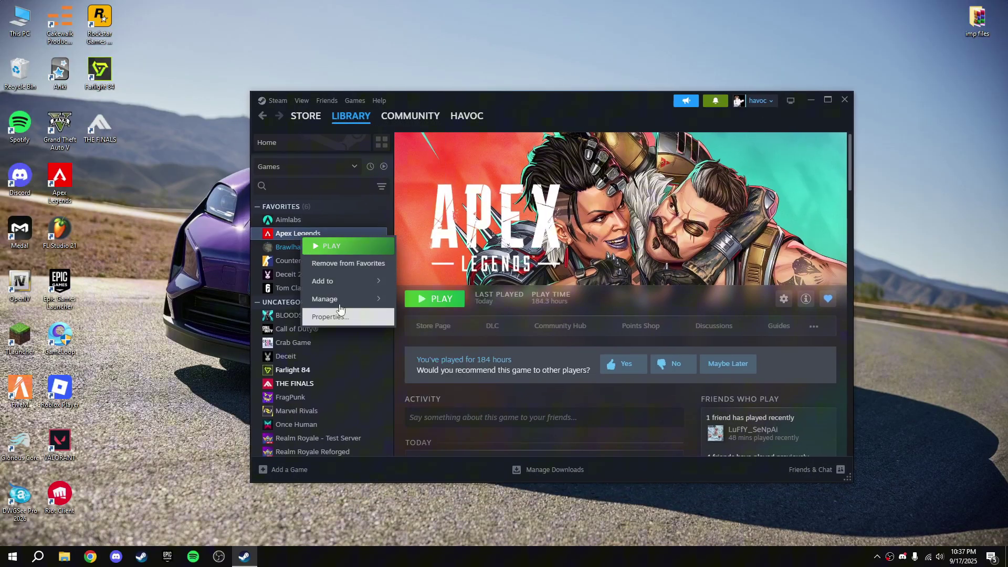
- Browse Apex Legends' local install folder via Manage
{"action": "mouse_move", "coordinate": [351, 300]}
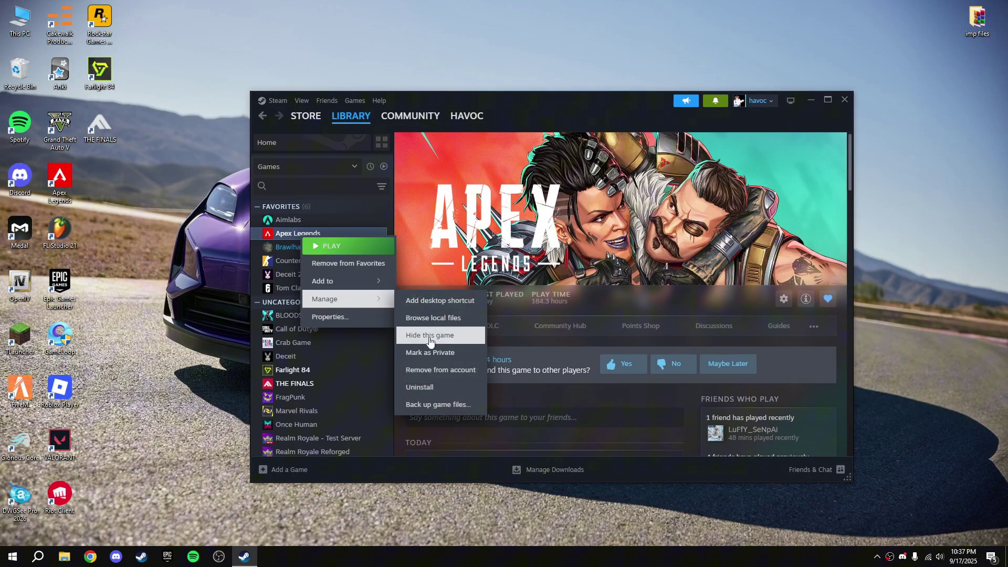
{"action": "left_click", "coordinate": [431, 318]}
{"action": "left_click_drag", "start_coordinate": [534, 91], "coordinate": [525, 87]}
{"action": "scroll", "coordinate": [467, 296], "scroll_direction": "down", "scroll_amount": 1}
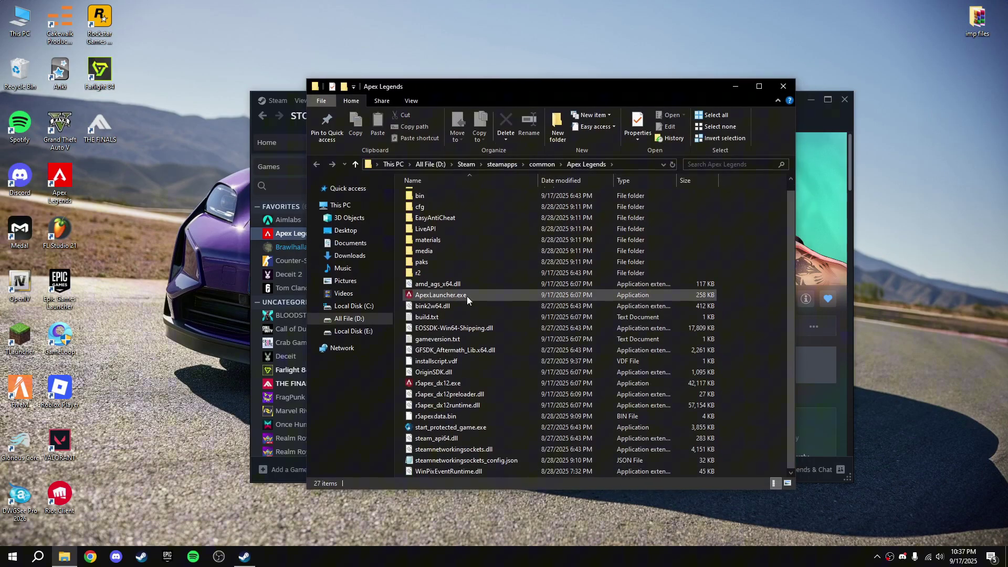
- Disable fullscreen optimizations and override high DPI scaling for r5apex_dx12.exe
{"action": "right_click", "coordinate": [437, 383]}
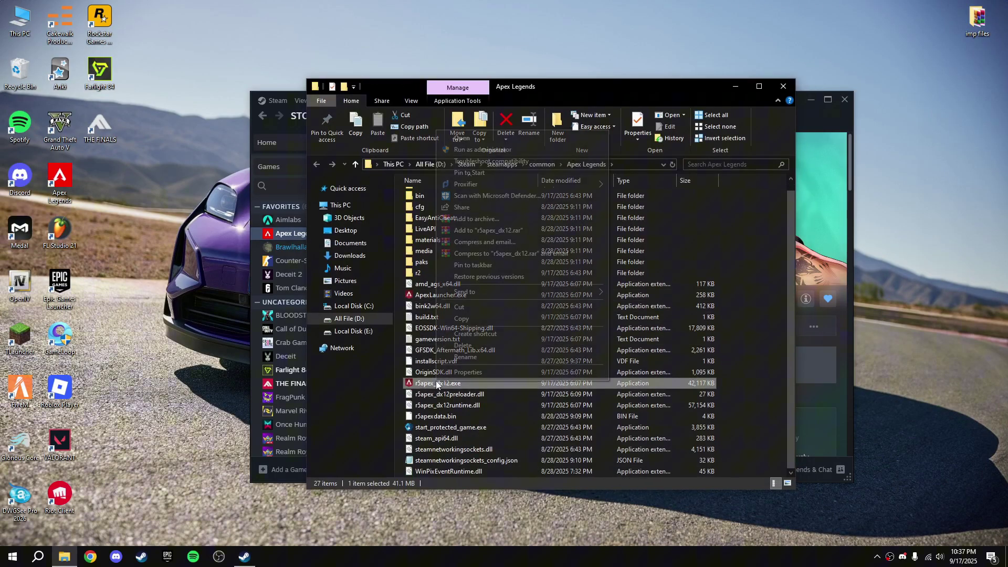
{"action": "left_click", "coordinate": [474, 377]}
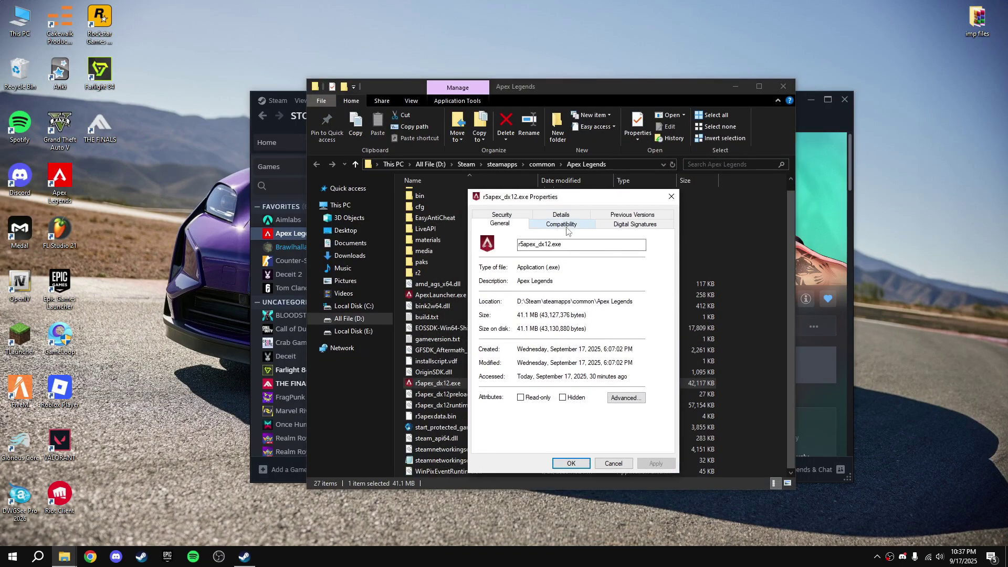
{"action": "left_click", "coordinate": [561, 223]}
{"action": "left_click", "coordinate": [545, 371]}
{"action": "left_click", "coordinate": [551, 408]}
{"action": "left_click", "coordinate": [568, 392]}
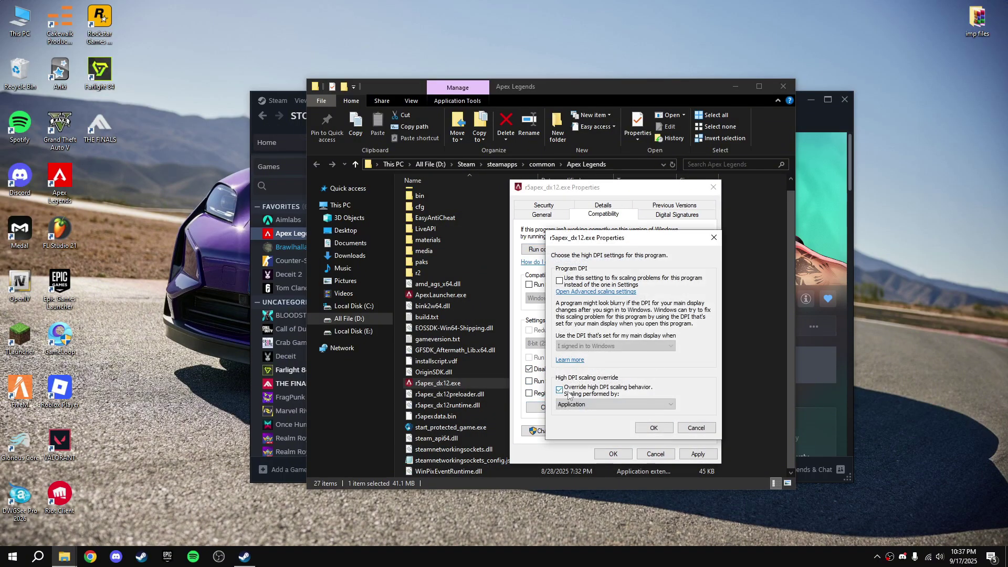
{"action": "left_click", "coordinate": [653, 428]}
{"action": "left_click", "coordinate": [613, 453]}
- Disable fullscreen optimizations and override high DPI scaling for ApexLauncher.exe
{"action": "left_click", "coordinate": [427, 294]}
{"action": "right_click", "coordinate": [426, 297]}
{"action": "left_click", "coordinate": [464, 289]}
{"action": "left_click_drag", "start_coordinate": [507, 270], "coordinate": [580, 181]}
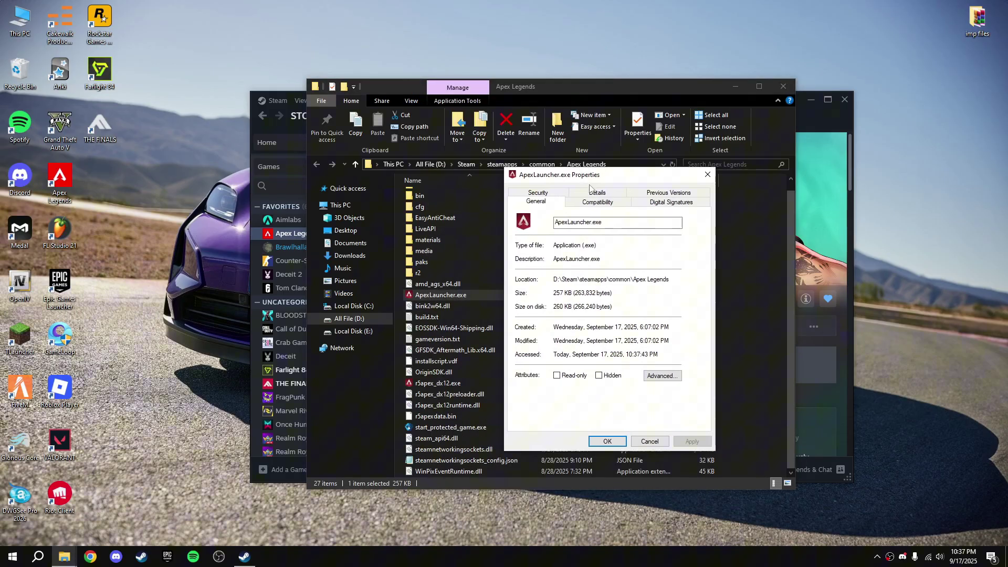
{"action": "left_click", "coordinate": [598, 202]}
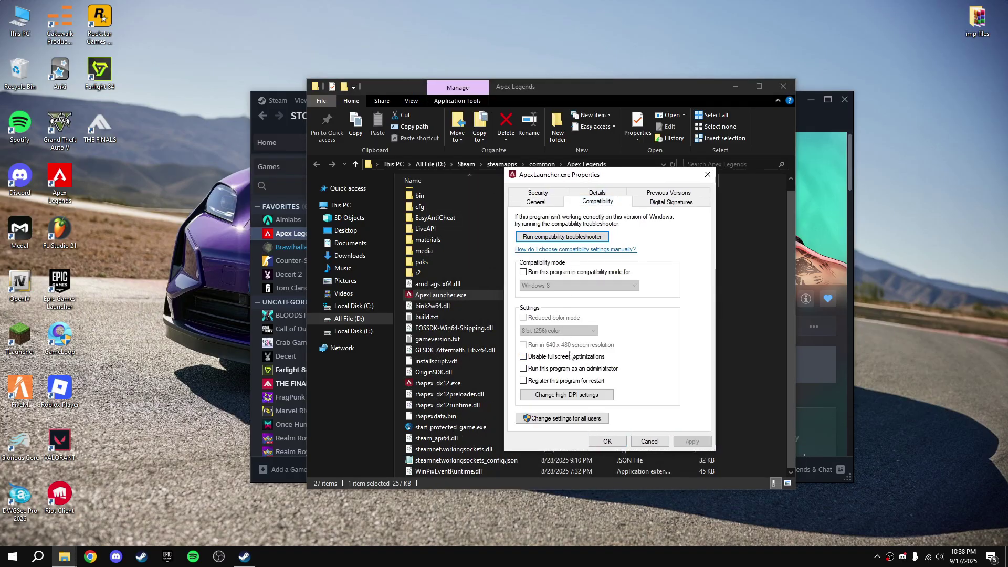
{"action": "left_click", "coordinate": [571, 368]}
{"action": "left_click", "coordinate": [564, 399]}
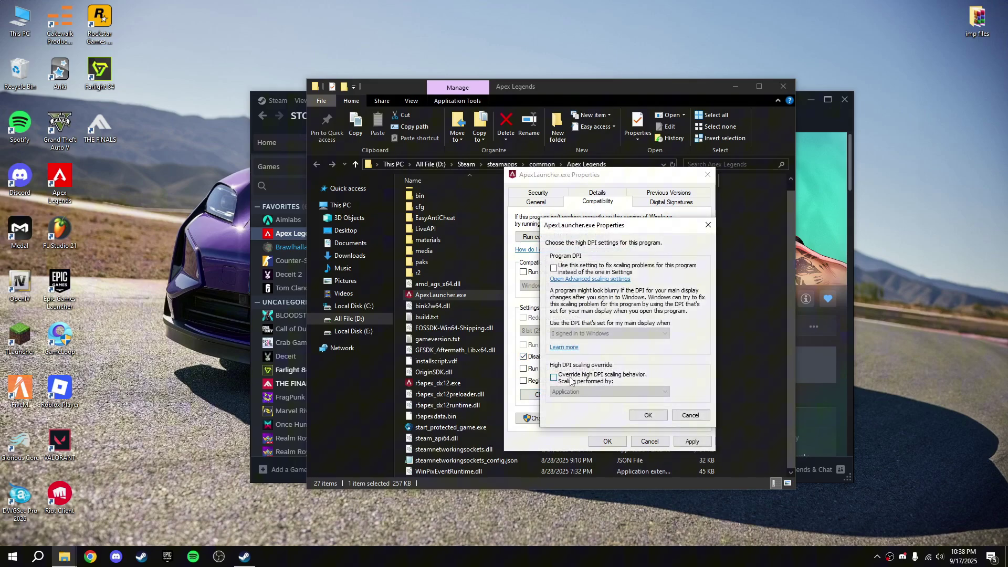
{"action": "left_click", "coordinate": [571, 381]}
{"action": "left_click", "coordinate": [649, 415]}
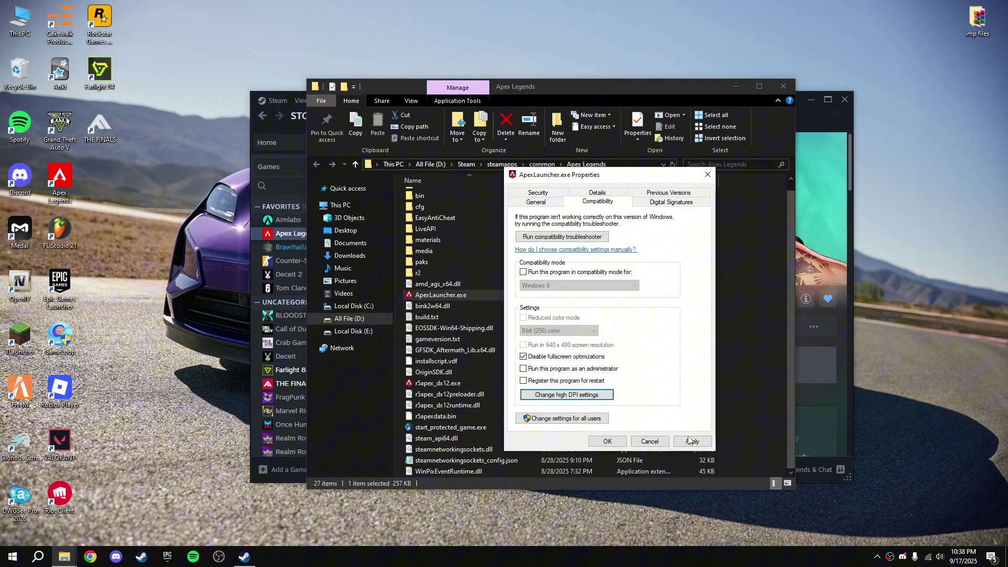
{"action": "left_click", "coordinate": [607, 441]}
{"action": "scroll", "coordinate": [517, 360], "scroll_direction": "up", "scroll_amount": 1}
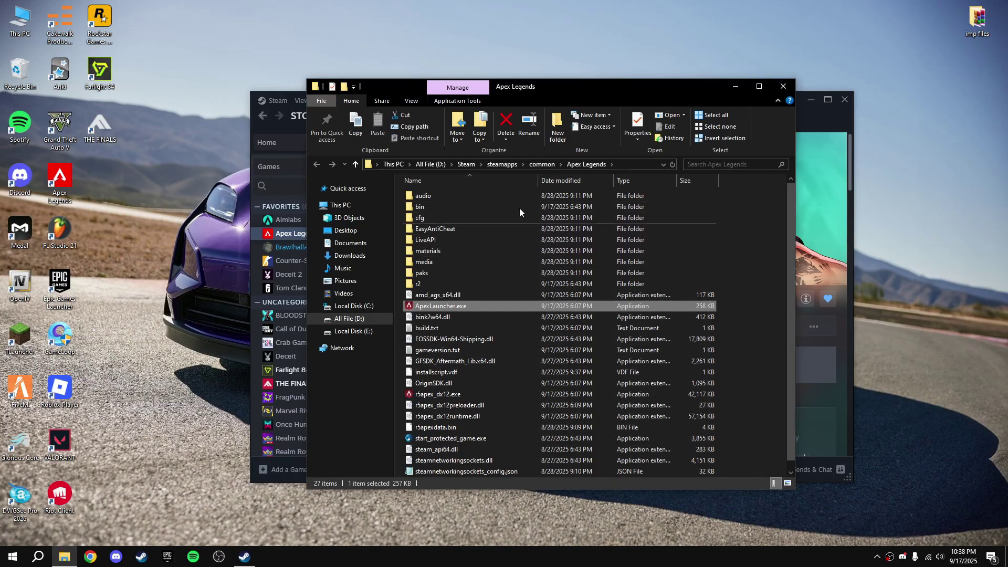
{"action": "left_click", "coordinate": [544, 164]}
{"action": "double_click", "coordinate": [446, 197]}
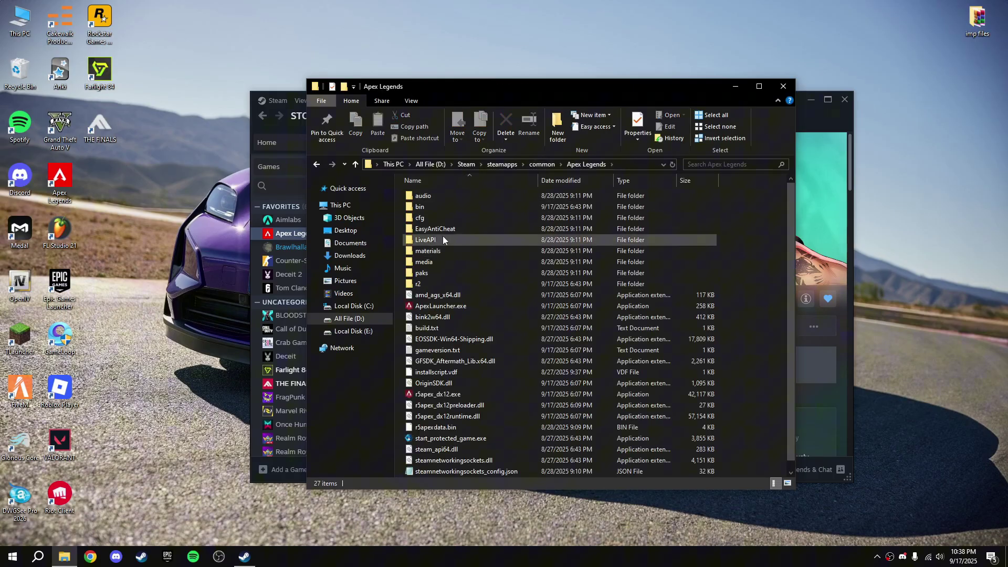
{"action": "left_click", "coordinate": [784, 87]}
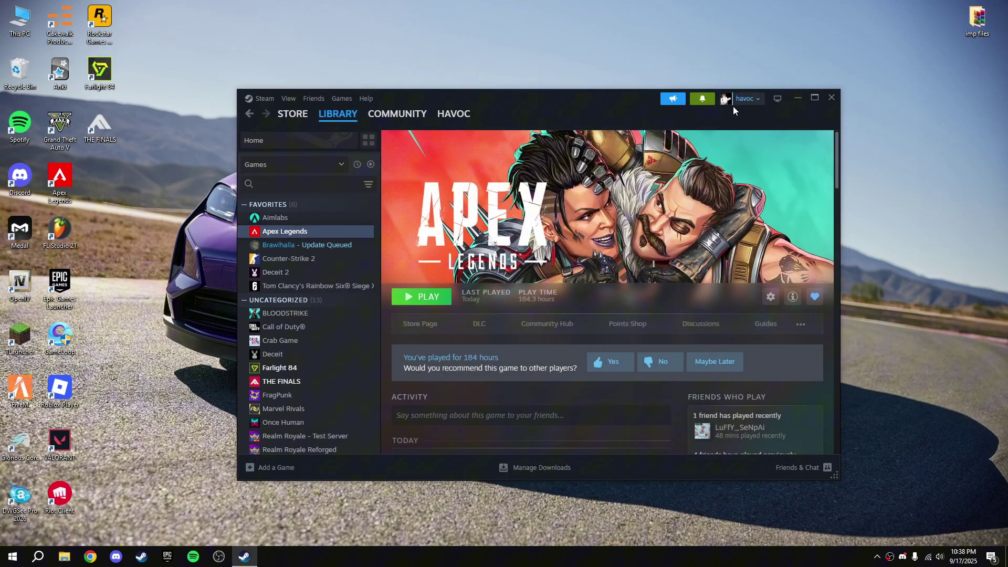
{"action": "left_click", "coordinate": [844, 99]}
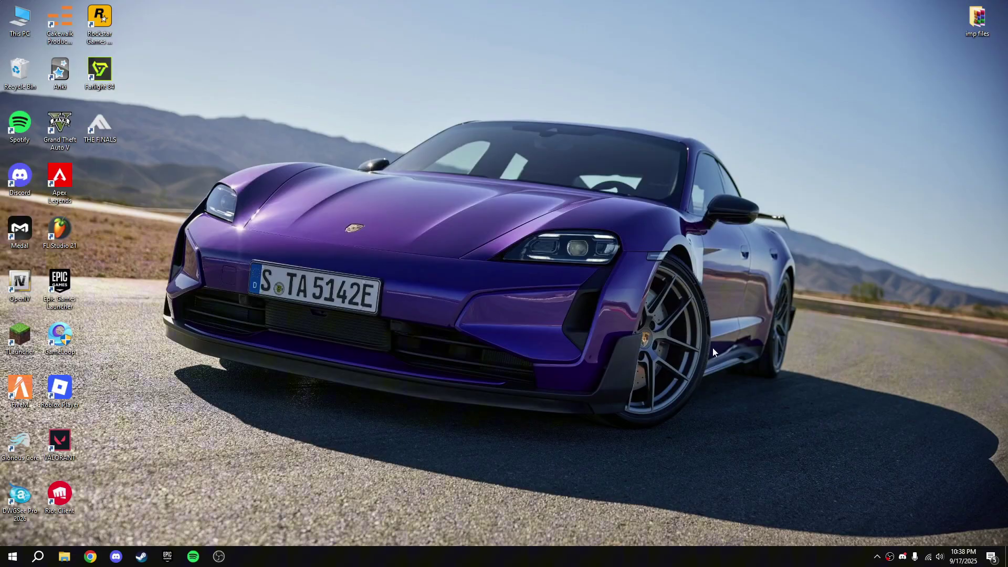
{"action": "left_click", "coordinate": [25, 557]}
{"action": "type", "text": "servi"}
{"action": "left_click", "coordinate": [99, 358]}
{"action": "left_click_drag", "start_coordinate": [754, 190], "coordinate": [756, 389]}
{"action": "left_click", "coordinate": [501, 360]}
{"action": "left_click", "coordinate": [502, 371]}
{"action": "left_click", "coordinate": [502, 381]}
{"action": "left_click", "coordinate": [504, 390]}
{"action": "left_click", "coordinate": [610, 371]}
{"action": "left_click", "coordinate": [604, 362]}
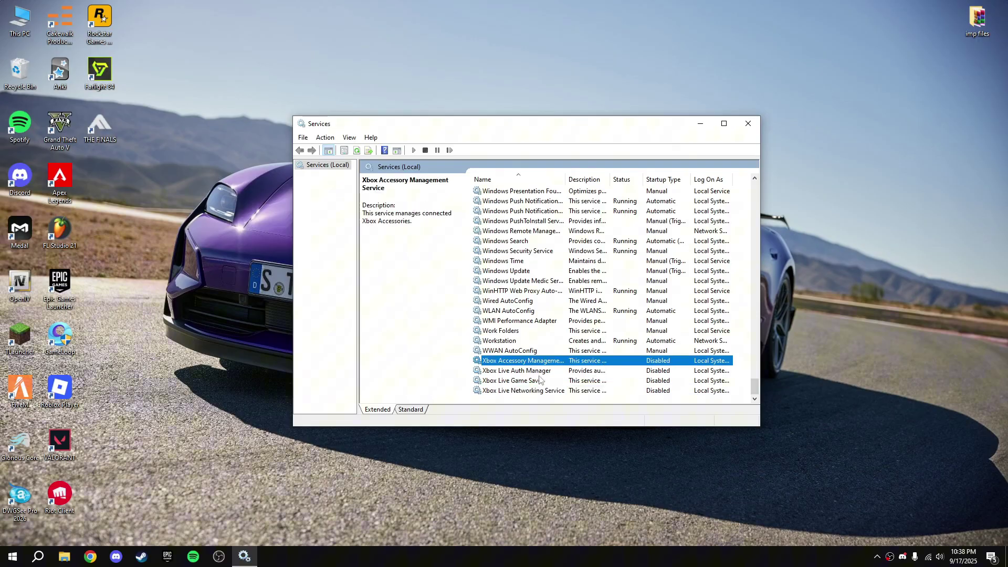
{"action": "mouse_move", "coordinate": [754, 387]}
{"action": "left_mouse_down"}
{"action": "mouse_move", "coordinate": [754, 210]}
{"action": "mouse_move", "coordinate": [774, 174]}
{"action": "mouse_move", "coordinate": [767, 157]}
{"action": "left_mouse_up"}
{"action": "left_click", "coordinate": [750, 126]}
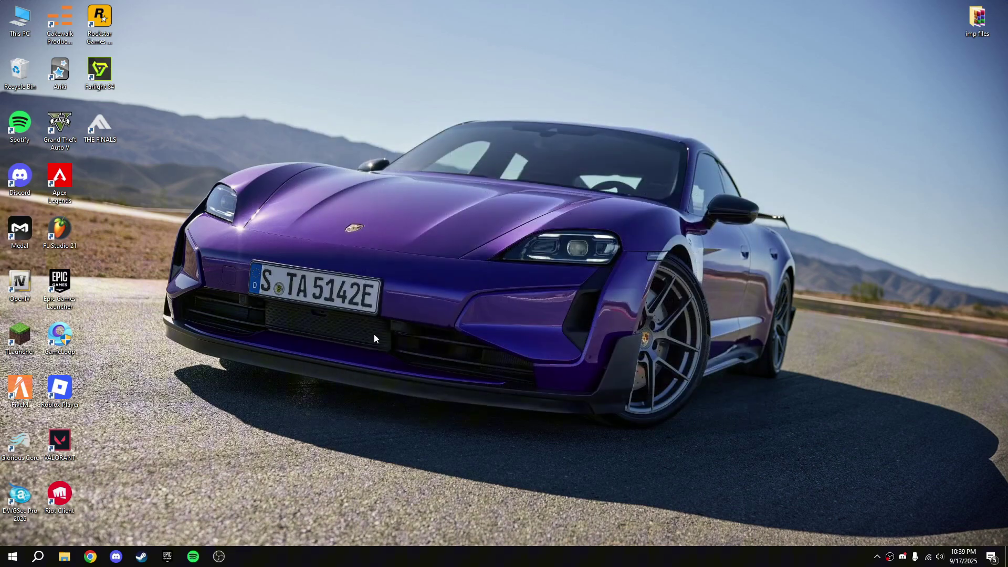
{"action": "key", "text": "super"}
{"action": "type", "text": "device"}
{"action": "key", "text": "Return"}
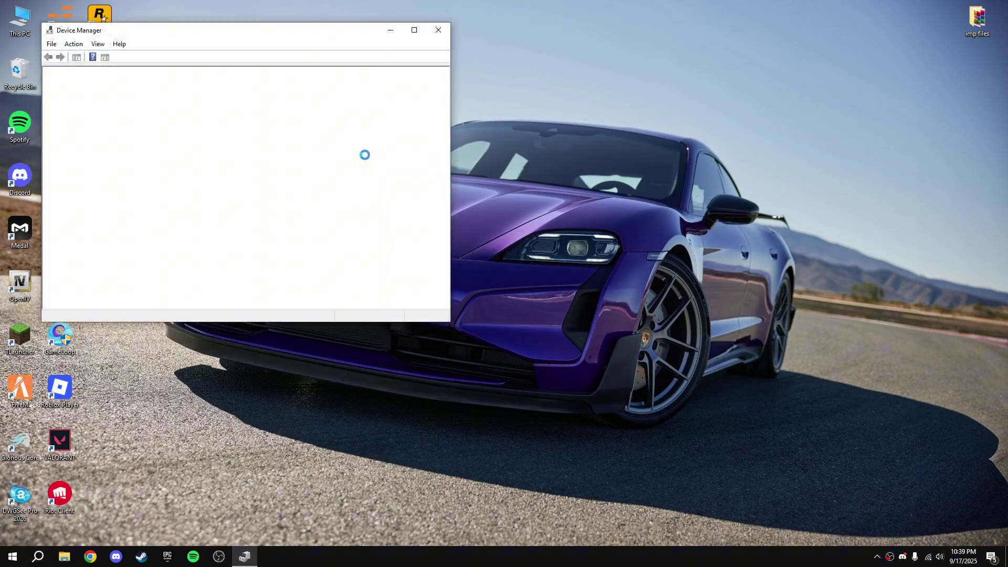
{"action": "left_click_drag", "start_coordinate": [258, 37], "coordinate": [499, 99]}
{"action": "scroll", "coordinate": [362, 264], "scroll_direction": "down", "scroll_amount": 5}
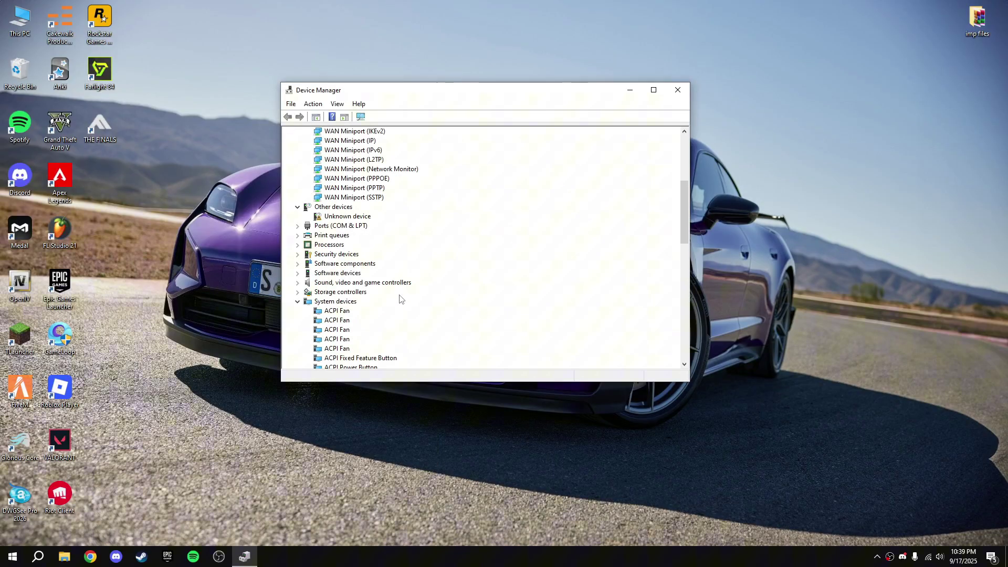
{"action": "scroll", "coordinate": [368, 336], "scroll_direction": "down", "scroll_amount": 8}
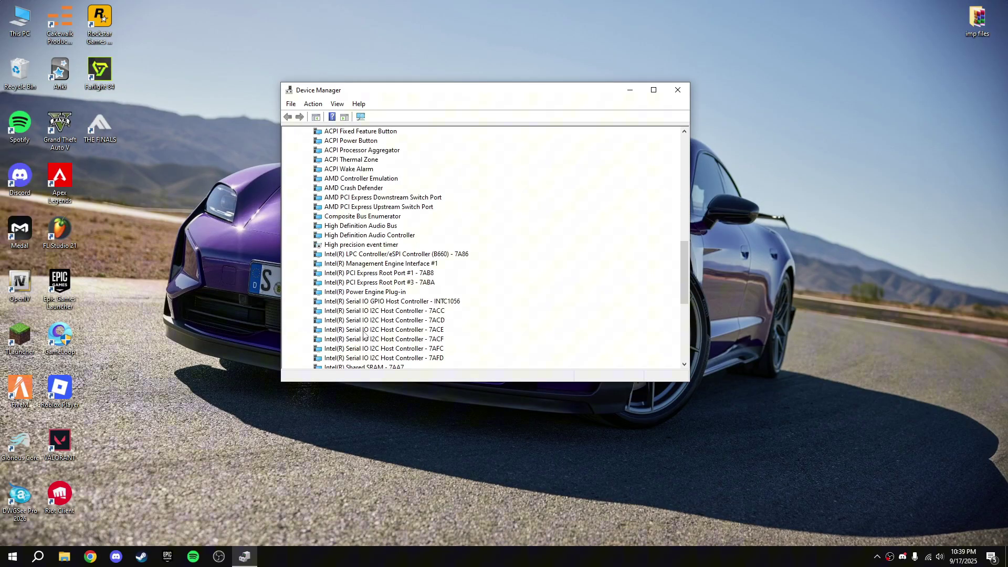
{"action": "scroll", "coordinate": [363, 335], "scroll_direction": "up", "scroll_amount": 5}
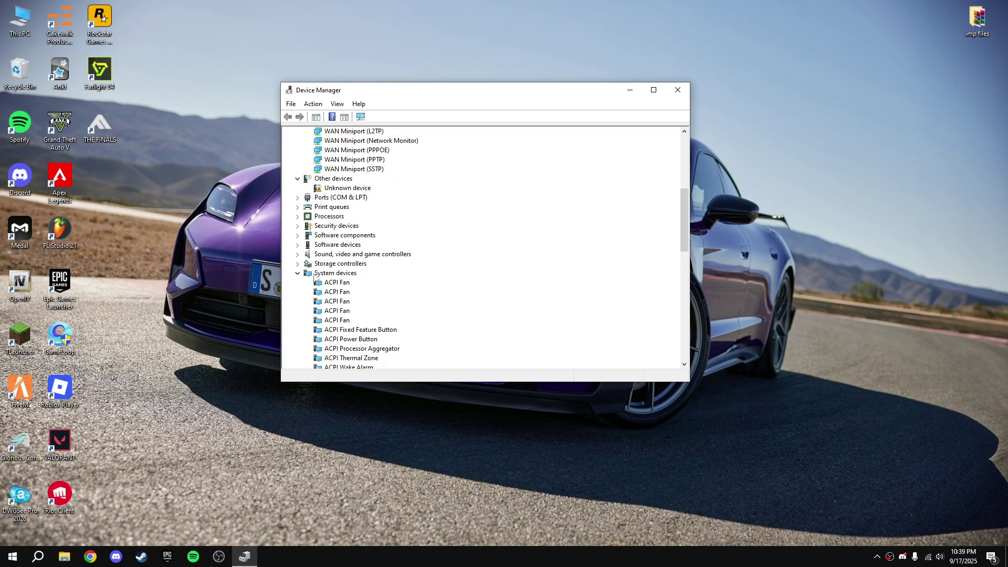
{"action": "left_click", "coordinate": [299, 294]}
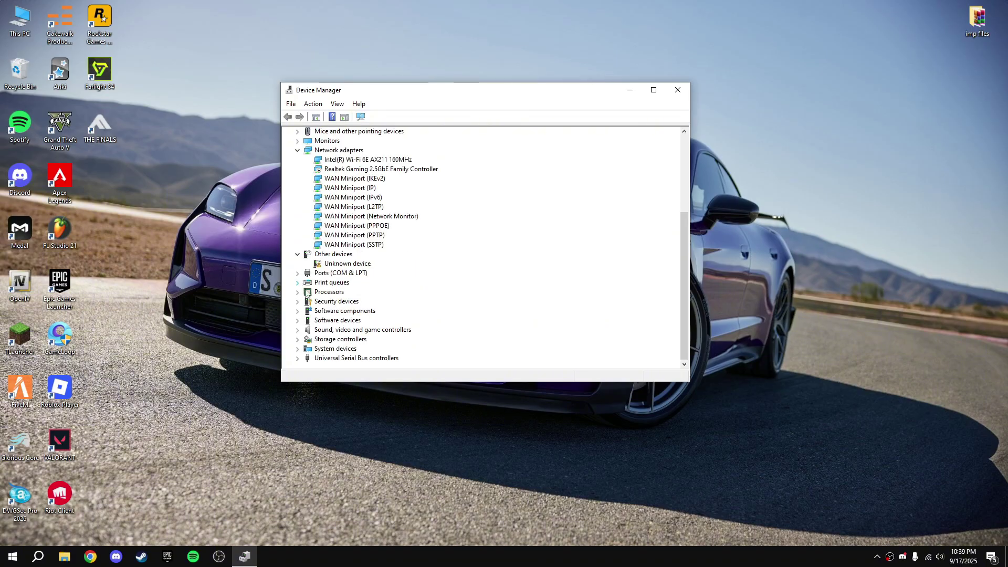
{"action": "double_click", "coordinate": [336, 349]}
{"action": "scroll", "coordinate": [378, 330], "scroll_direction": "down", "scroll_amount": 10}
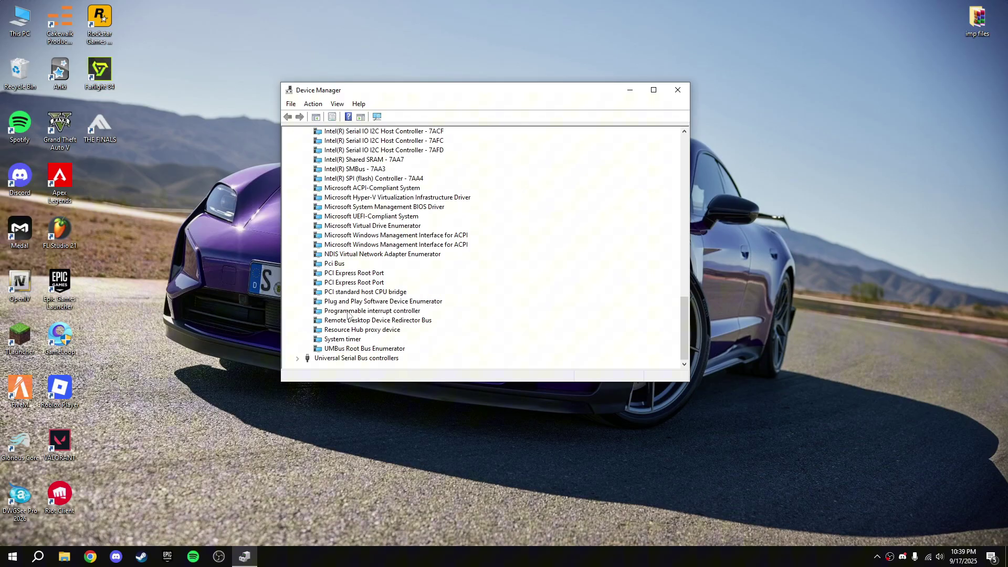
{"action": "scroll", "coordinate": [348, 315], "scroll_direction": "up", "scroll_amount": 6}
{"action": "left_click", "coordinate": [346, 208]}
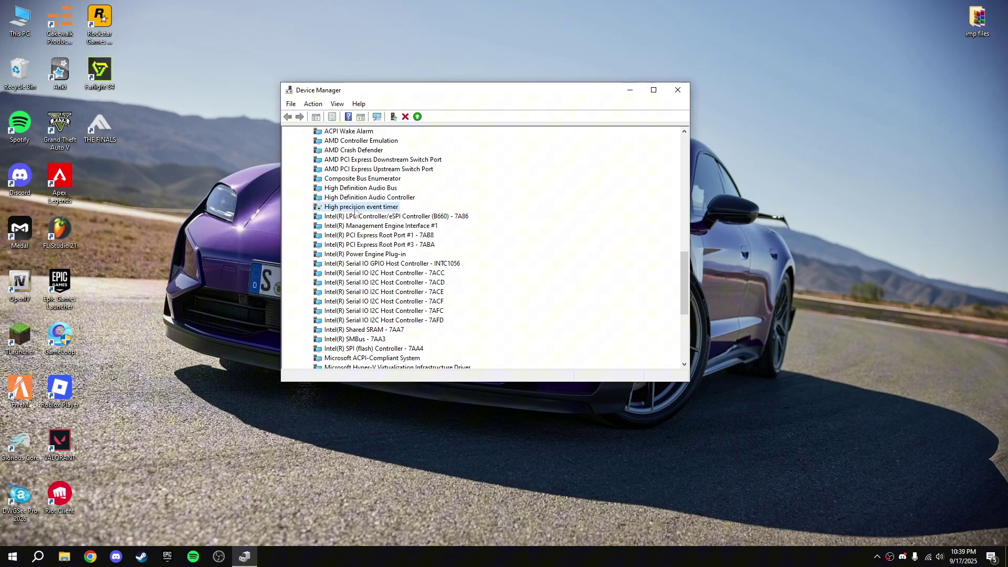
{"action": "right_click", "coordinate": [382, 208]}
{"action": "left_click", "coordinate": [347, 209]}
{"action": "left_click_drag", "start_coordinate": [453, 96], "coordinate": [536, 126]}
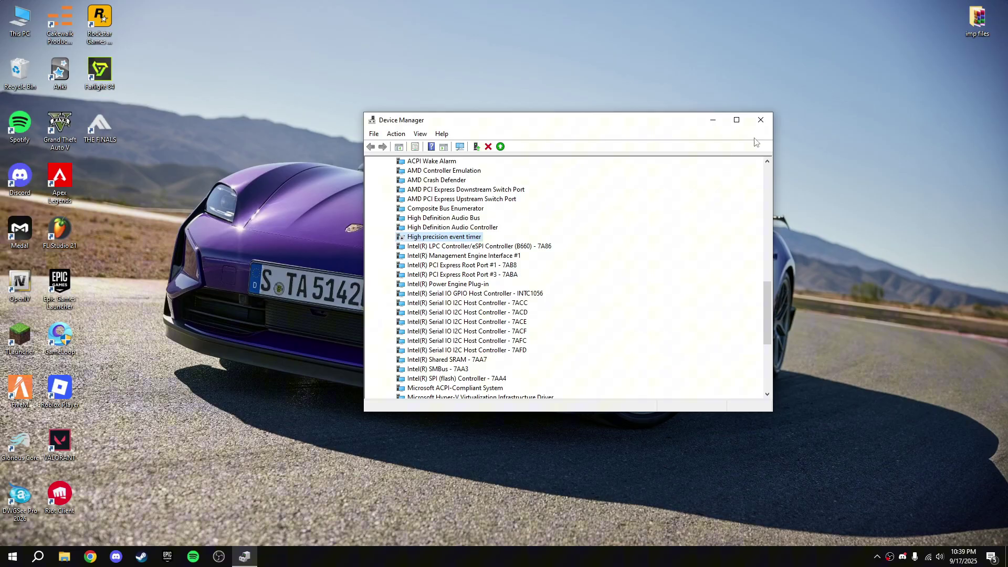
{"action": "left_click", "coordinate": [760, 120]}
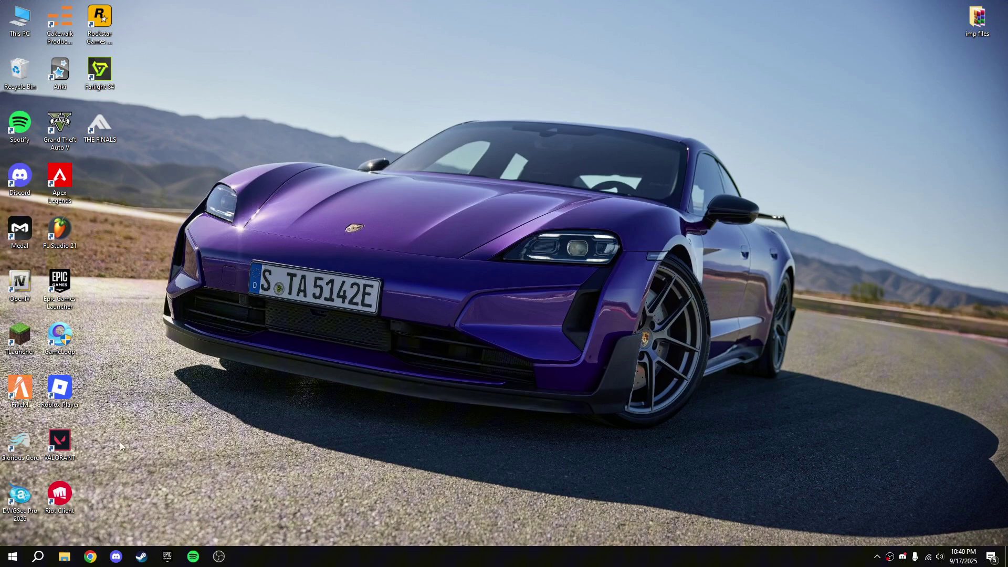
- Open Saved Games > Respawn > Apex > local videoconfig.txt for editing in Notepad
{"action": "left_click", "coordinate": [44, 549]}
{"action": "type", "text": "saved ga"}
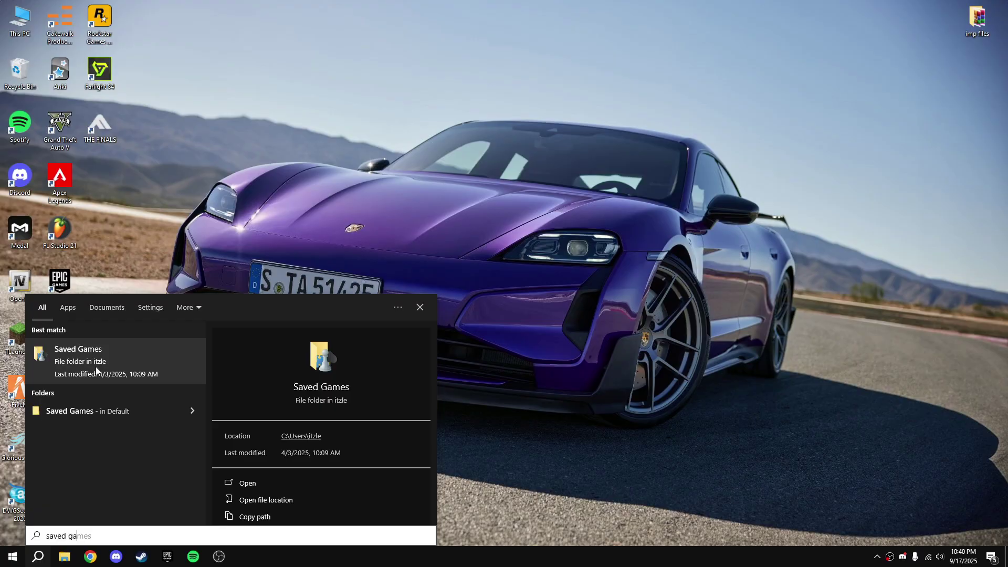
{"action": "left_click", "coordinate": [96, 367]}
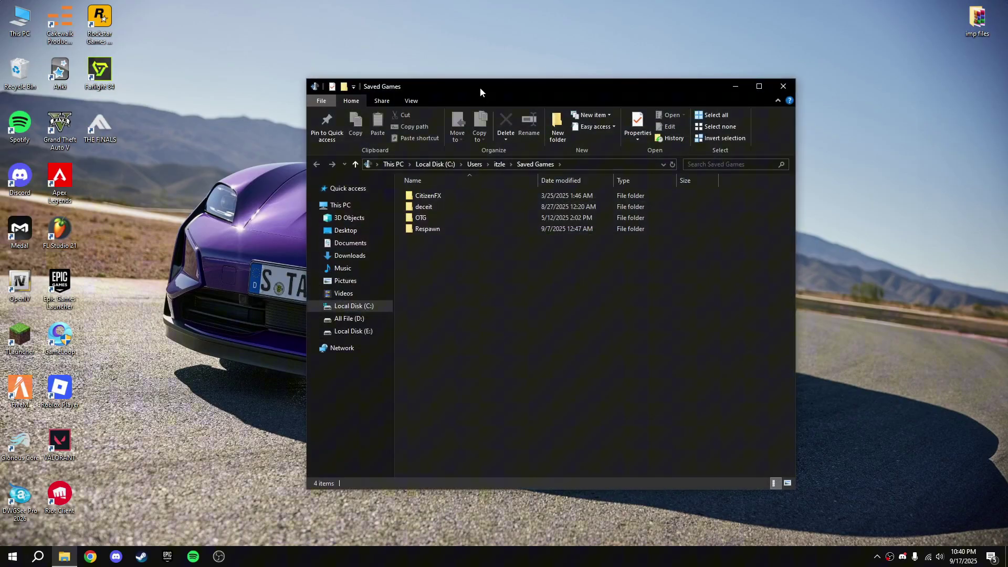
{"action": "left_click_drag", "start_coordinate": [480, 87], "coordinate": [464, 74]}
{"action": "double_click", "coordinate": [423, 219]}
{"action": "double_click", "coordinate": [415, 185]}
{"action": "double_click", "coordinate": [410, 194]}
{"action": "left_click", "coordinate": [419, 207]}
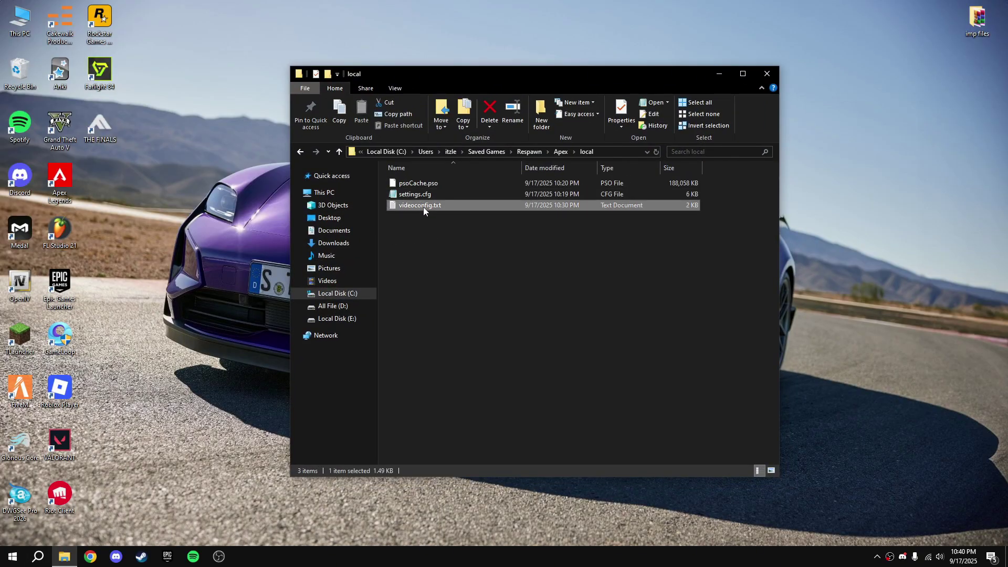
{"action": "right_click", "coordinate": [436, 206]}
{"action": "left_click", "coordinate": [464, 227]}
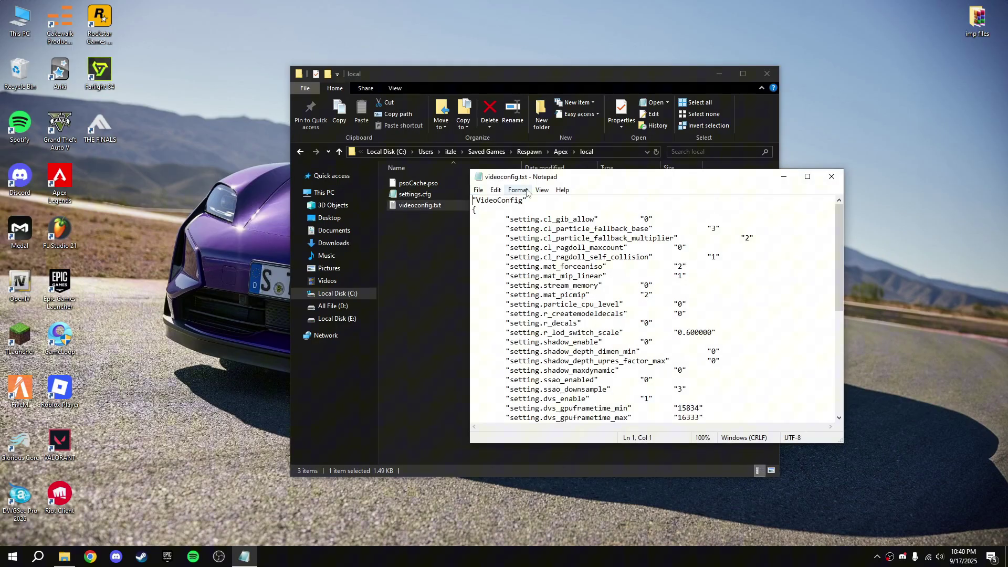
- Enlarge Notepad and type 1 on the csm_coverage line
{"action": "left_click_drag", "start_coordinate": [588, 171], "coordinate": [441, 145]}
{"action": "left_click_drag", "start_coordinate": [681, 414], "coordinate": [794, 415]}
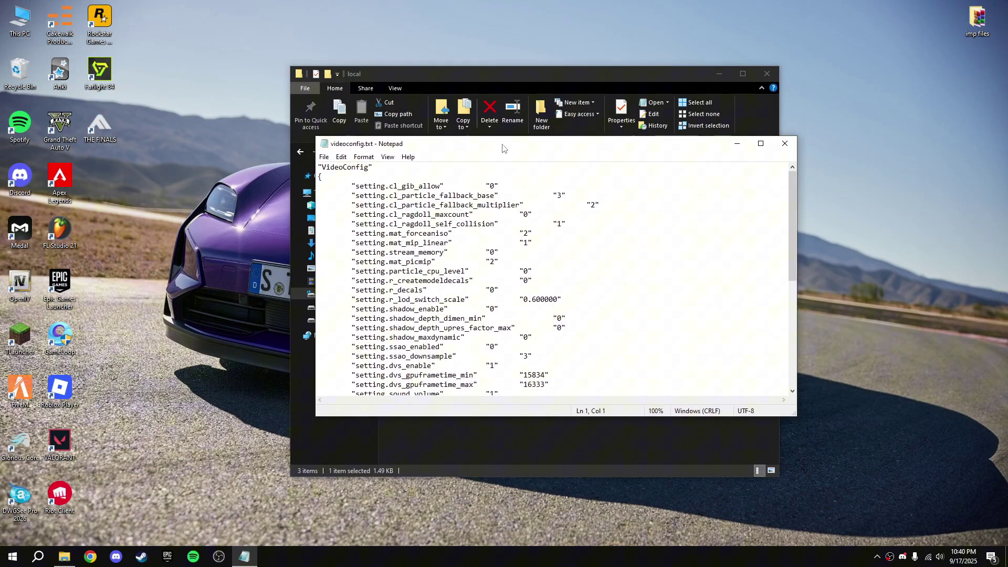
{"action": "left_click_drag", "start_coordinate": [503, 148], "coordinate": [475, 125]}
{"action": "scroll", "coordinate": [469, 256], "scroll_direction": "down", "scroll_amount": 8}
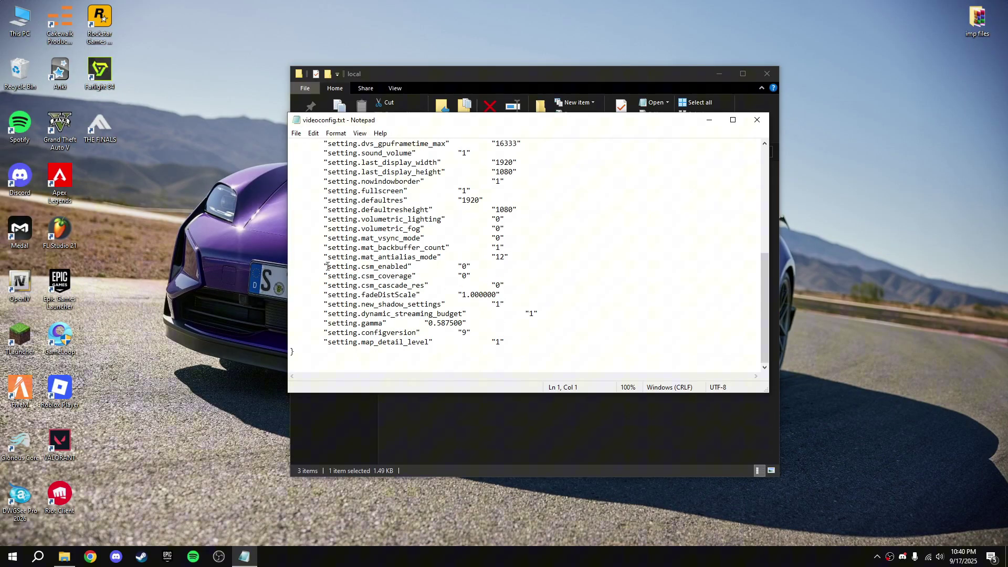
{"action": "left_click_drag", "start_coordinate": [301, 268], "coordinate": [524, 284]}
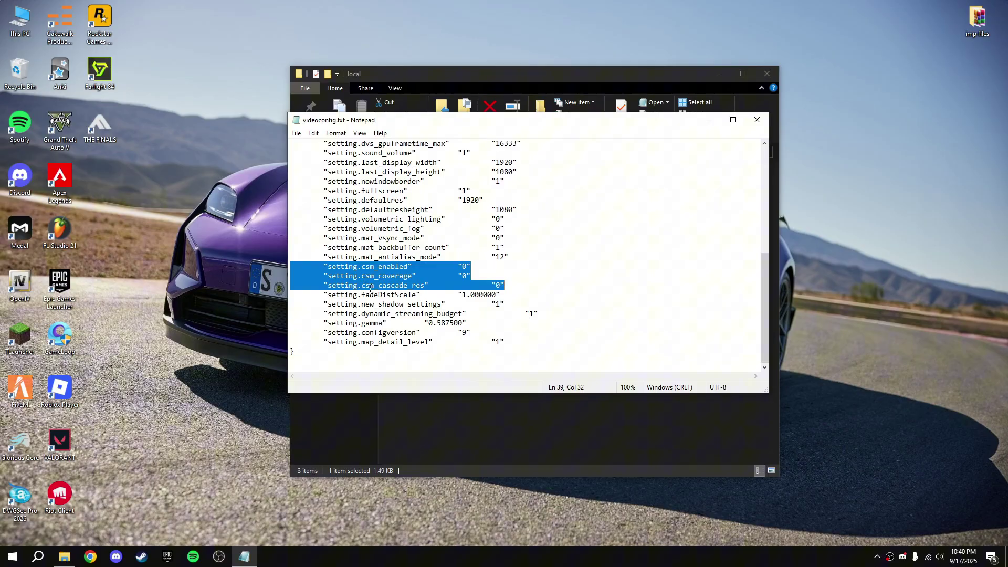
{"action": "left_click", "coordinate": [467, 278]}
{"action": "mouse_move", "coordinate": [370, 276]}
{"action": "left_mouse_down"}
{"action": "mouse_move", "coordinate": [506, 285]}
{"action": "mouse_move", "coordinate": [462, 267]}
{"action": "left_mouse_up"}
{"action": "left_click", "coordinate": [370, 276]}
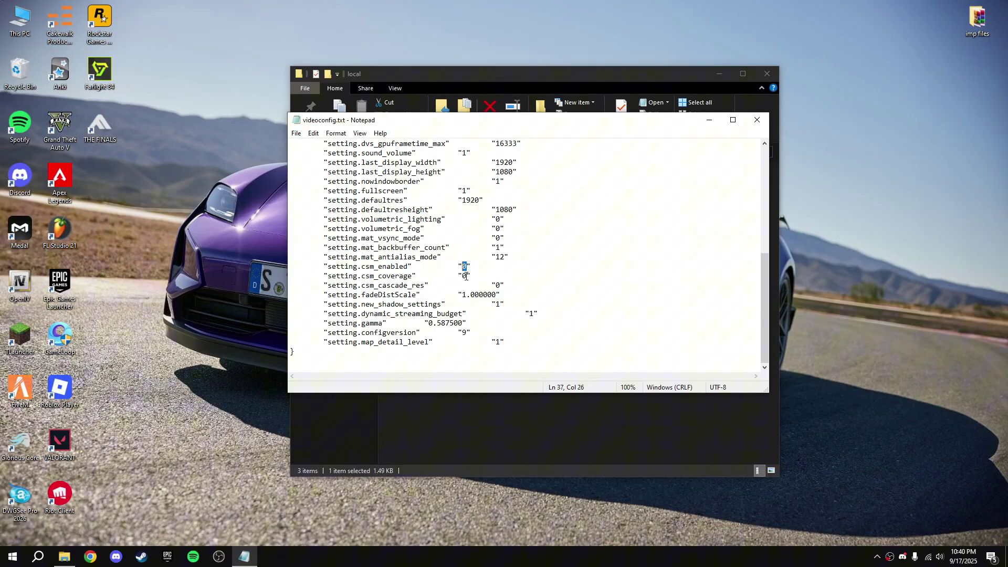
{"action": "type", "text": "1"}
- Review the csm_enabled, csm_coverage and csm_cascade_res lines, leaving them at 0
{"action": "key", "text": "shift+Up"}
{"action": "key", "text": "shift+Up"}
{"action": "key", "text": "shift+Home"}
{"action": "key", "text": "shift+Up"}
{"action": "key", "text": "shift+Down"}
{"action": "scroll", "coordinate": [543, 300], "scroll_direction": "up", "scroll_amount": 6}
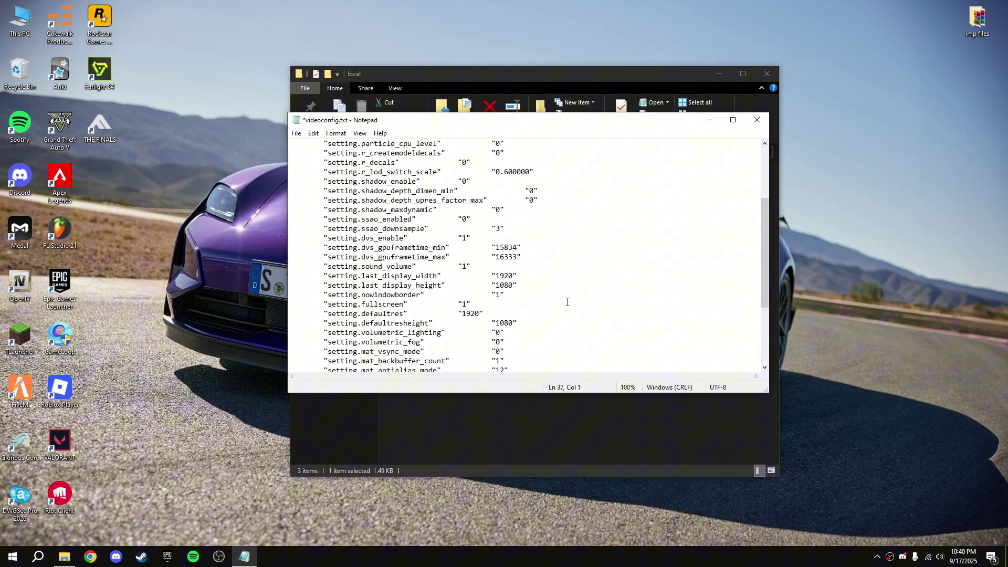
{"action": "scroll", "coordinate": [543, 300], "scroll_direction": "down", "scroll_amount": 6}
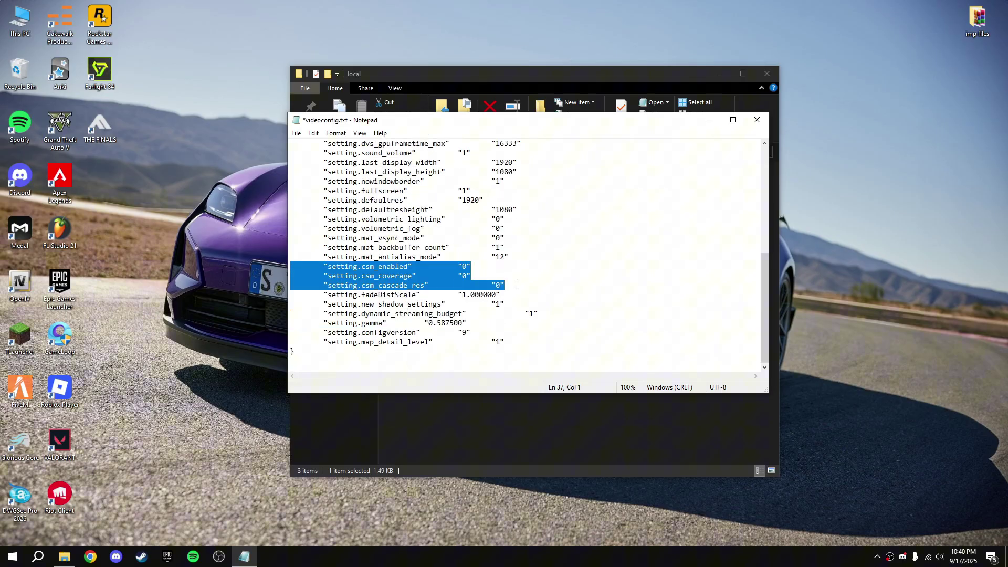
{"action": "left_click", "coordinate": [492, 286]}
{"action": "left_click_drag", "start_coordinate": [523, 285], "coordinate": [277, 268]}
{"action": "left_click", "coordinate": [355, 278]}
{"action": "mouse_move", "coordinate": [652, 131]}
{"action": "left_mouse_down"}
{"action": "mouse_move", "coordinate": [628, 135]}
{"action": "mouse_move", "coordinate": [648, 158]}
{"action": "mouse_move", "coordinate": [644, 173]}
{"action": "mouse_move", "coordinate": [634, 171]}
{"action": "left_mouse_up"}
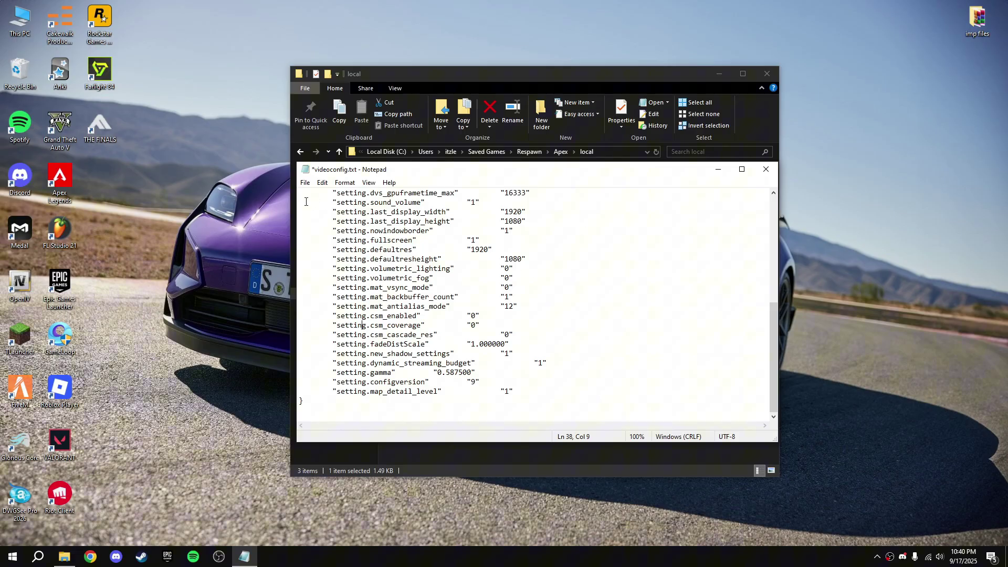
- Save videoconfig.txt, set its Read-only attribute in Properties, and close the local folder
{"action": "left_click", "coordinate": [766, 169]}
{"action": "left_click", "coordinate": [474, 288]}
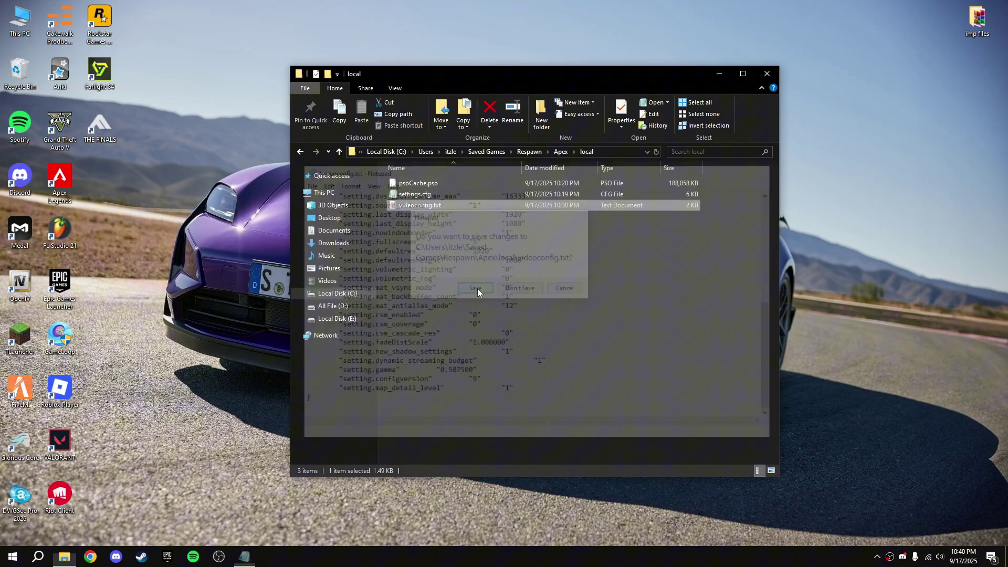
{"action": "right_click", "coordinate": [436, 205]}
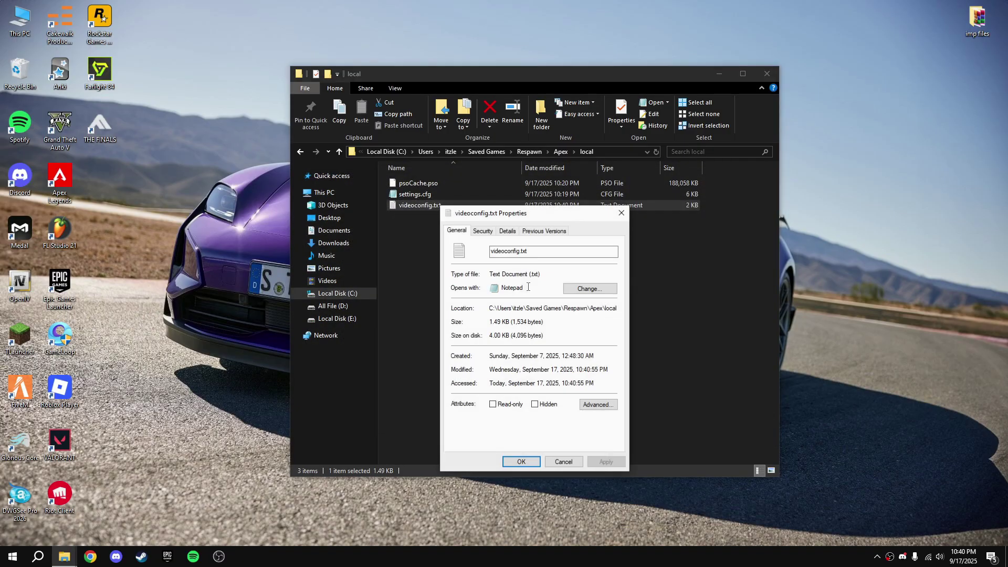
{"action": "mouse_move", "coordinate": [527, 213]}
{"action": "left_mouse_down"}
{"action": "mouse_move", "coordinate": [632, 192]}
{"action": "mouse_move", "coordinate": [620, 192]}
{"action": "left_mouse_up"}
{"action": "left_click", "coordinate": [599, 383]}
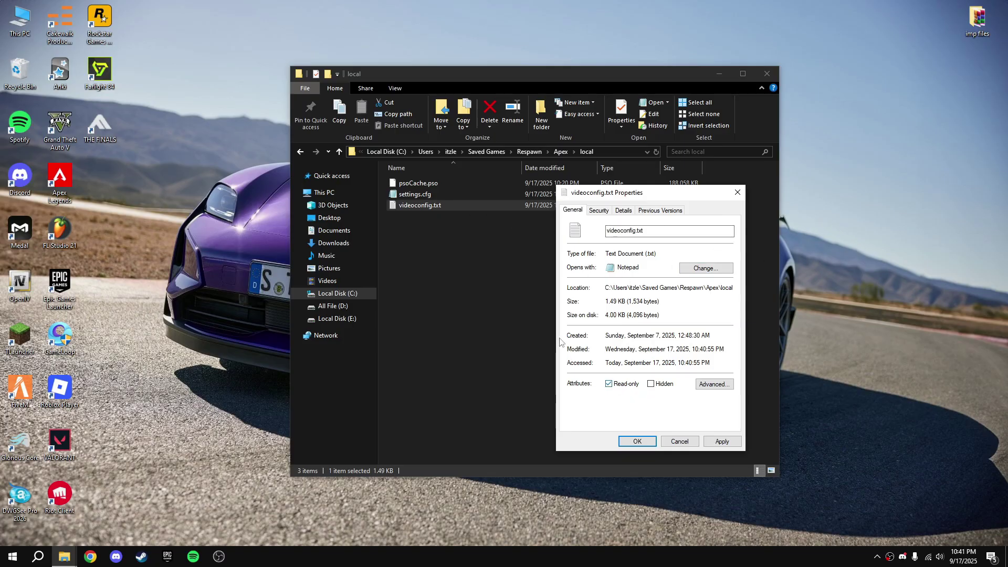
{"action": "left_click_drag", "start_coordinate": [604, 192], "coordinate": [586, 189]}
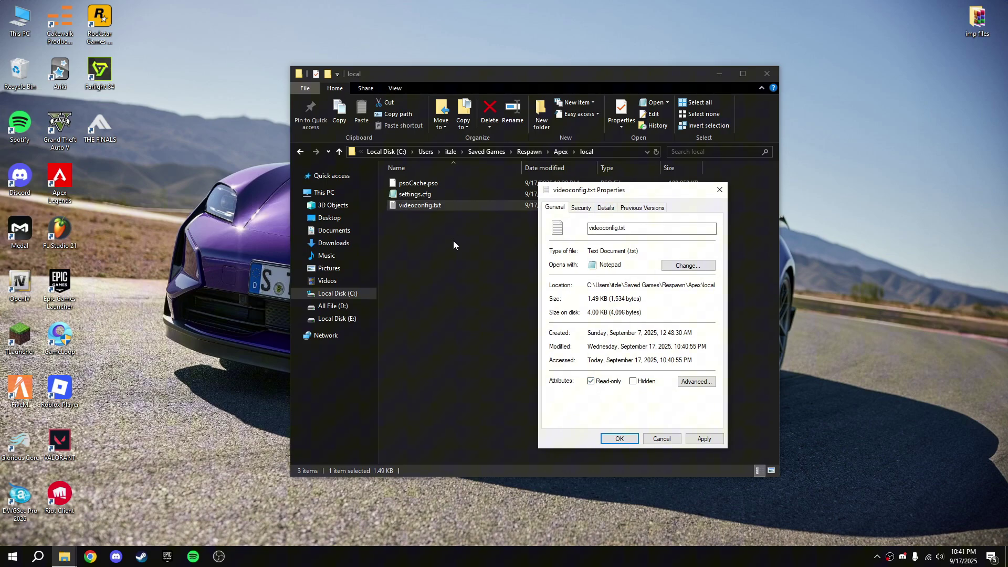
{"action": "left_click", "coordinate": [704, 439]}
{"action": "key", "text": "Return"}
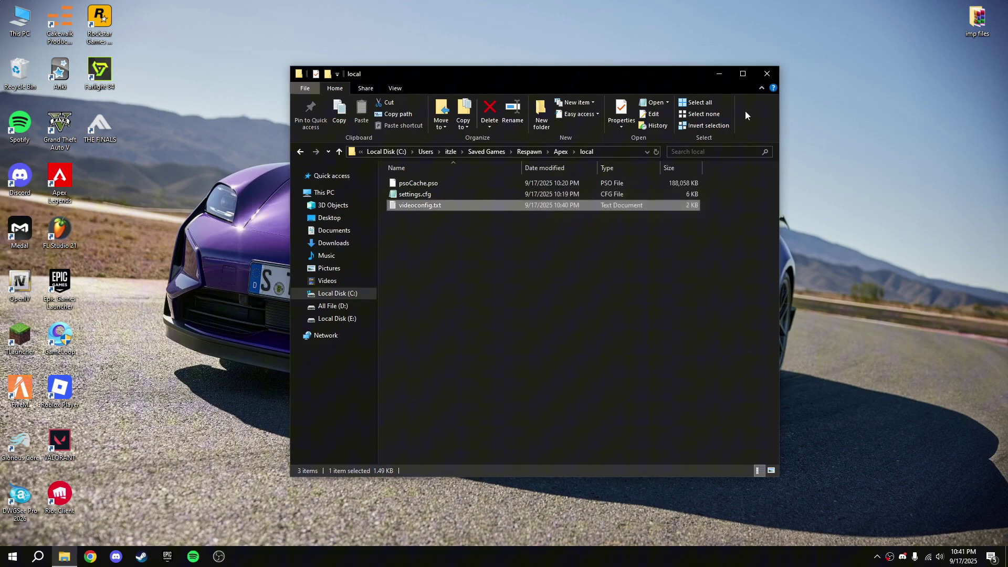
{"action": "left_click", "coordinate": [764, 77]}
{"action": "mouse_move", "coordinate": [523, 166]}
{"action": "left_mouse_down"}
{"action": "mouse_move", "coordinate": [410, 232]}
{"action": "mouse_move", "coordinate": [423, 241]}
{"action": "left_mouse_up"}
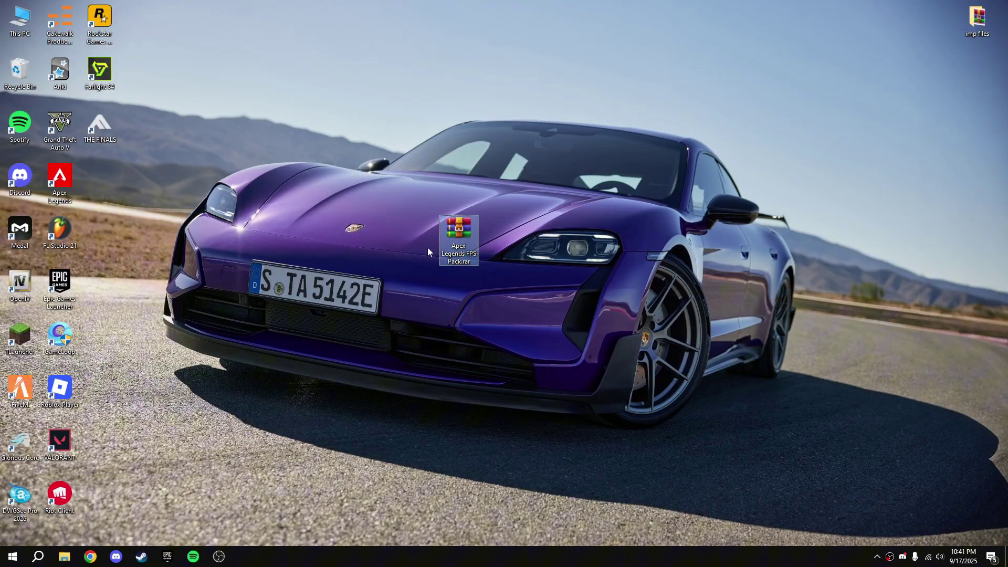
{"action": "right_click", "coordinate": [459, 231]}
{"action": "left_click", "coordinate": [490, 274]}
{"action": "double_click", "coordinate": [511, 231]}
{"action": "left_click_drag", "start_coordinate": [476, 81], "coordinate": [427, 82]}
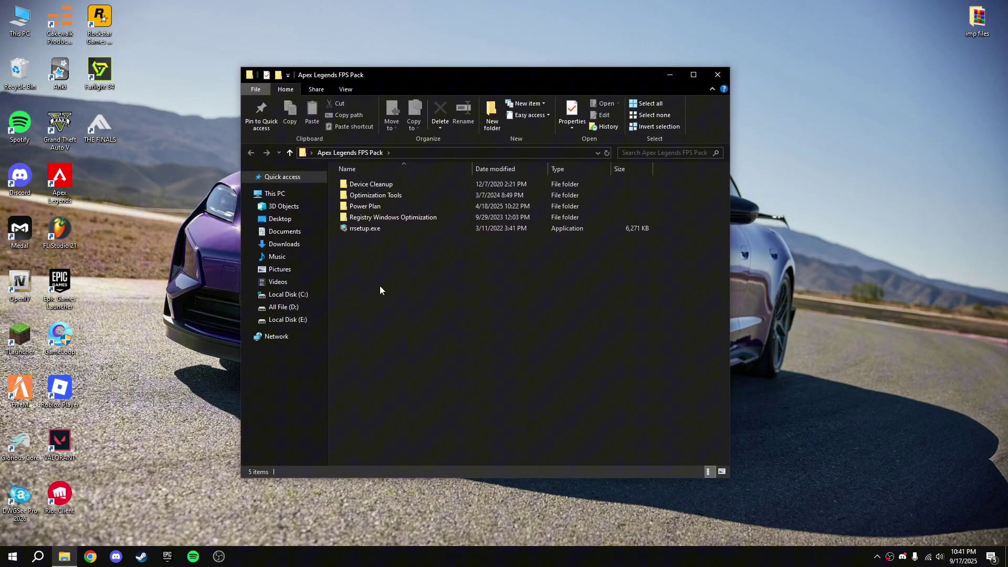
{"action": "left_click_drag", "start_coordinate": [380, 287], "coordinate": [338, 178]}
{"action": "mouse_move", "coordinate": [436, 252]}
{"action": "left_mouse_down"}
{"action": "mouse_move", "coordinate": [332, 178]}
{"action": "mouse_move", "coordinate": [396, 197]}
{"action": "left_mouse_up"}
{"action": "mouse_move", "coordinate": [447, 247]}
{"action": "left_mouse_down"}
{"action": "mouse_move", "coordinate": [353, 195]}
{"action": "mouse_move", "coordinate": [420, 279]}
{"action": "left_mouse_up"}
{"action": "mouse_move", "coordinate": [335, 238]}
{"action": "left_mouse_down"}
{"action": "mouse_move", "coordinate": [484, 176]}
{"action": "mouse_move", "coordinate": [433, 254]}
{"action": "mouse_move", "coordinate": [314, 175]}
{"action": "mouse_move", "coordinate": [449, 275]}
{"action": "left_mouse_up"}
{"action": "mouse_move", "coordinate": [399, 217]}
{"action": "left_mouse_down"}
{"action": "mouse_move", "coordinate": [445, 254]}
{"action": "mouse_move", "coordinate": [383, 191]}
{"action": "mouse_move", "coordinate": [387, 199]}
{"action": "left_mouse_up"}
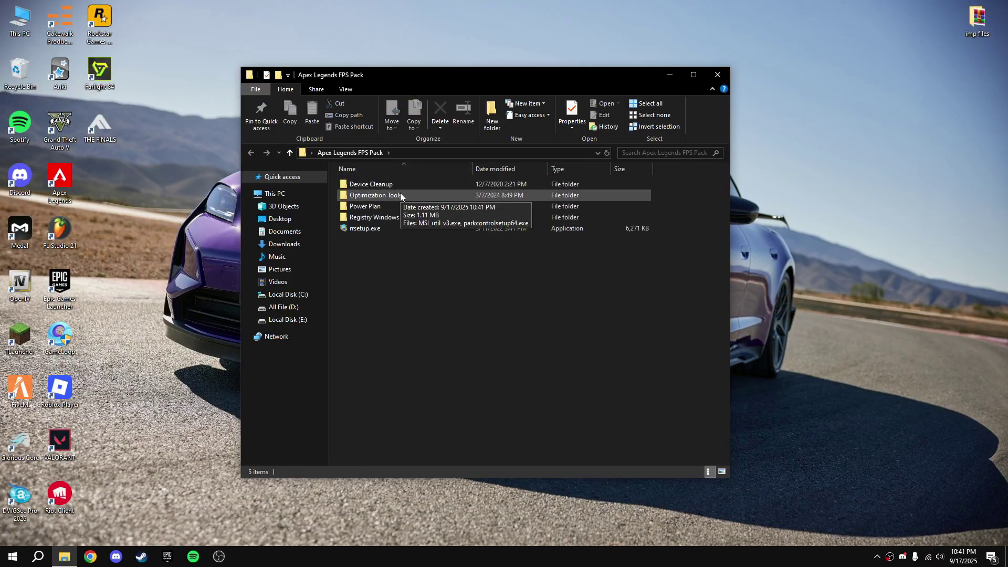
- Run DeviceCleanup.exe and remove all eight non-present devices
{"action": "double_click", "coordinate": [390, 186]}
{"action": "right_click", "coordinate": [368, 189]}
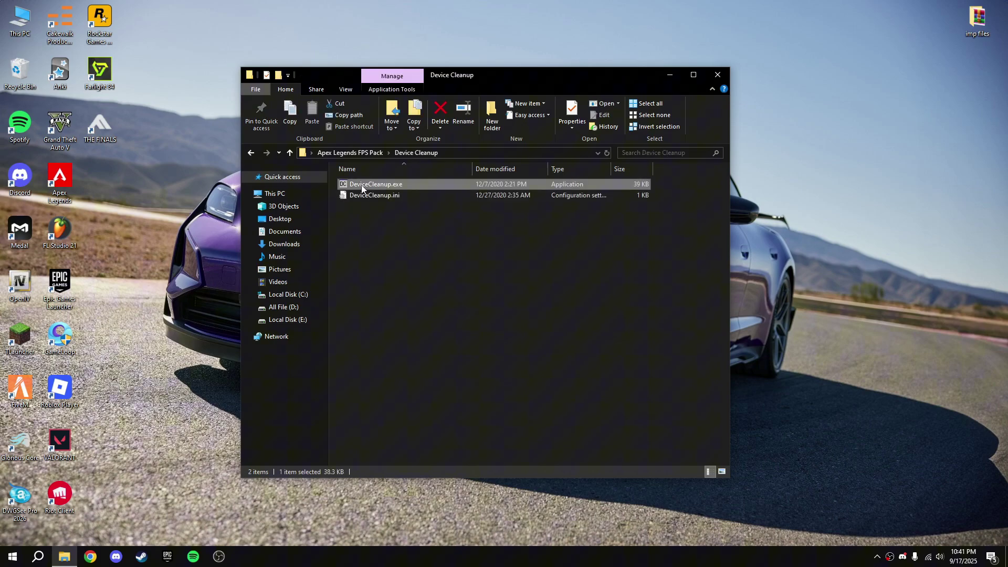
{"action": "left_click", "coordinate": [383, 205]}
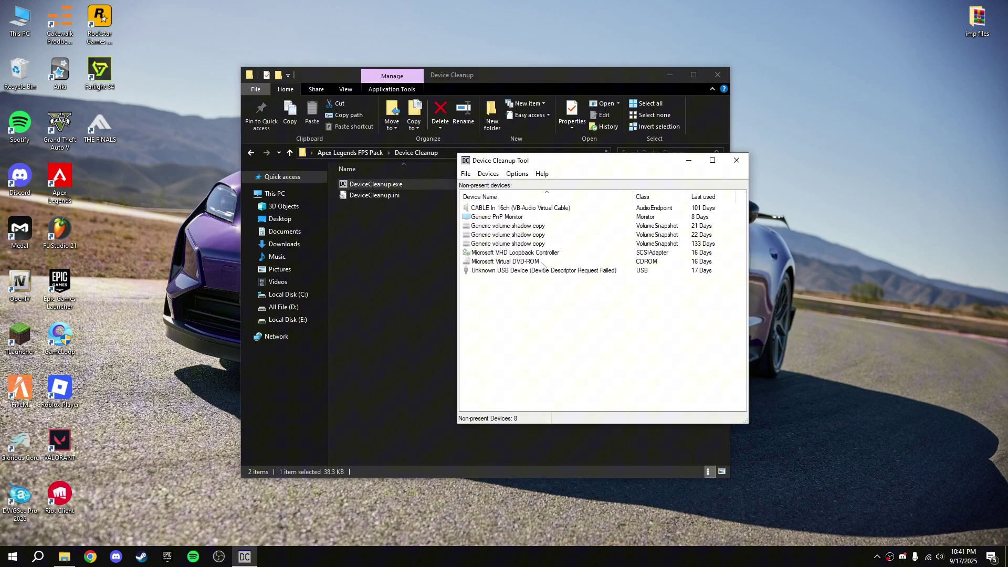
{"action": "left_click_drag", "start_coordinate": [558, 328], "coordinate": [482, 200]}
{"action": "right_click", "coordinate": [508, 230]}
{"action": "left_click", "coordinate": [544, 236]}
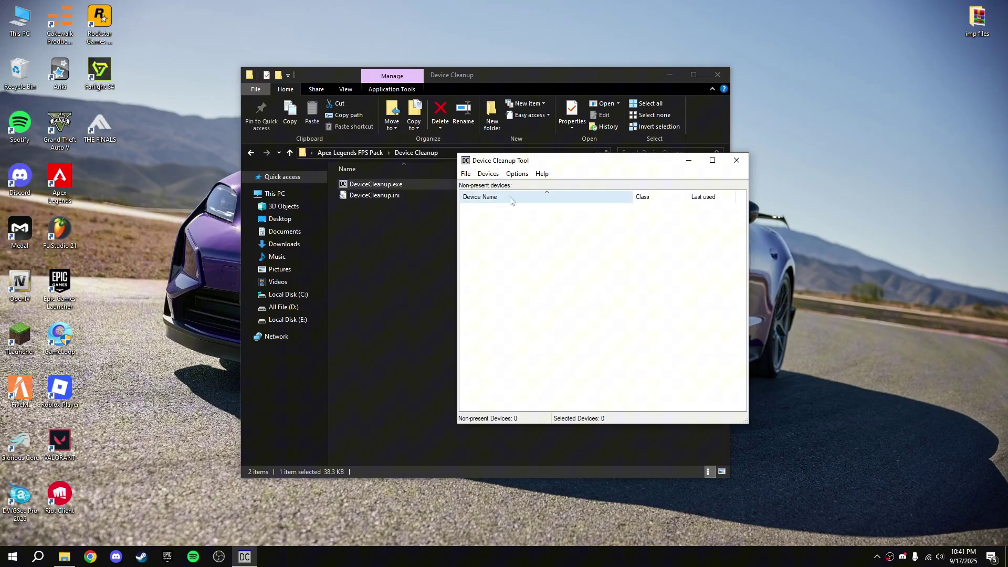
{"action": "left_click", "coordinate": [737, 160]}
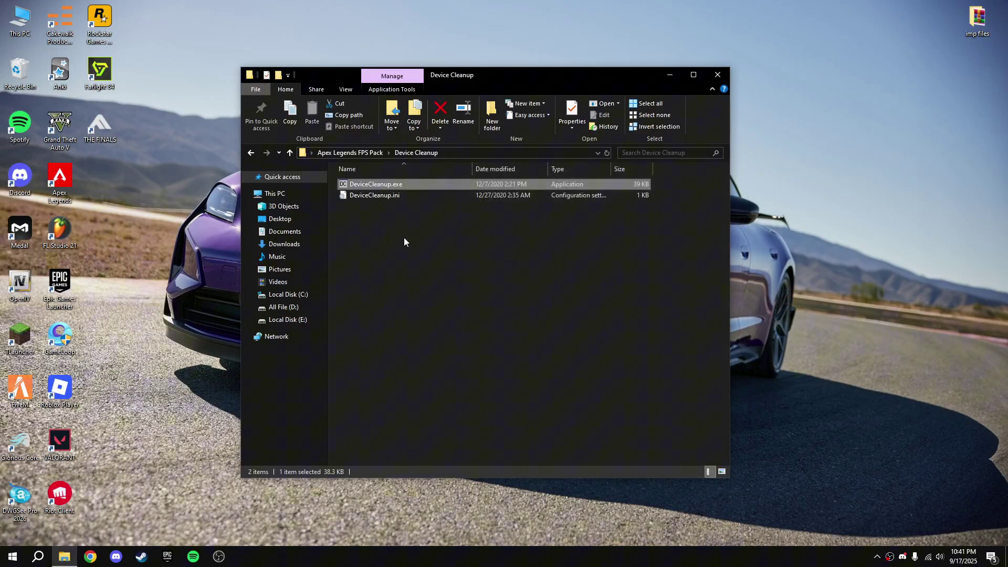
- Run MSI_util_v3.exe as administrator and set the AMD Radeon RX 6600 XT interrupt priority to High
{"action": "key", "text": "BackSpace"}
{"action": "double_click", "coordinate": [381, 197]}
{"action": "right_click", "coordinate": [372, 187]}
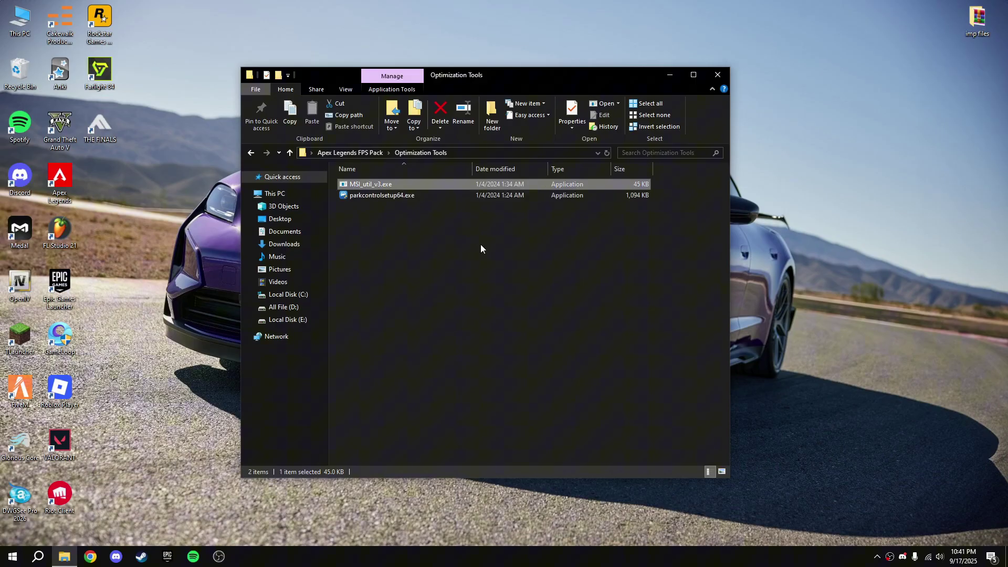
{"action": "left_click", "coordinate": [415, 207]}
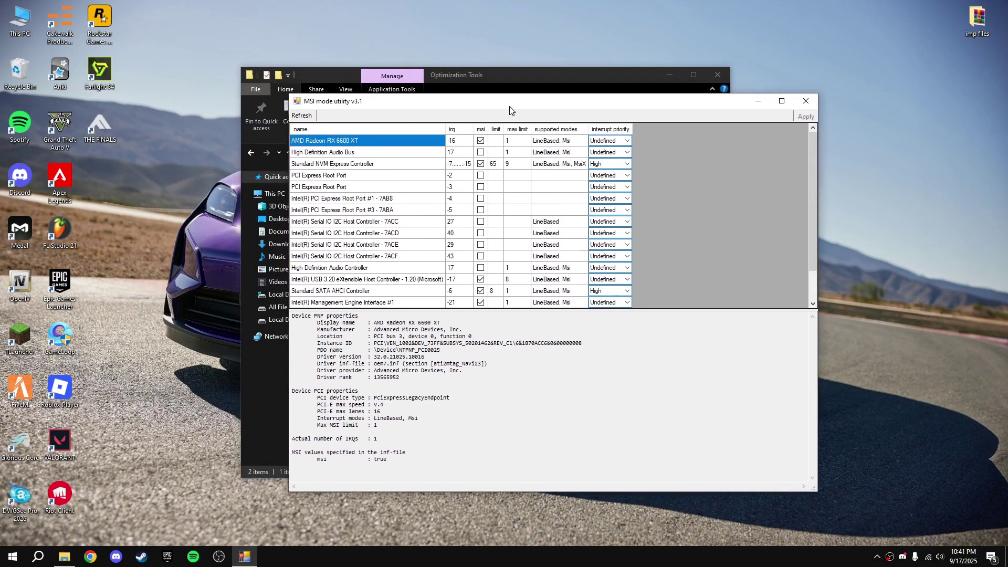
{"action": "left_click_drag", "start_coordinate": [510, 109], "coordinate": [438, 90]}
{"action": "right_click", "coordinate": [279, 37]}
{"action": "left_click", "coordinate": [281, 129]}
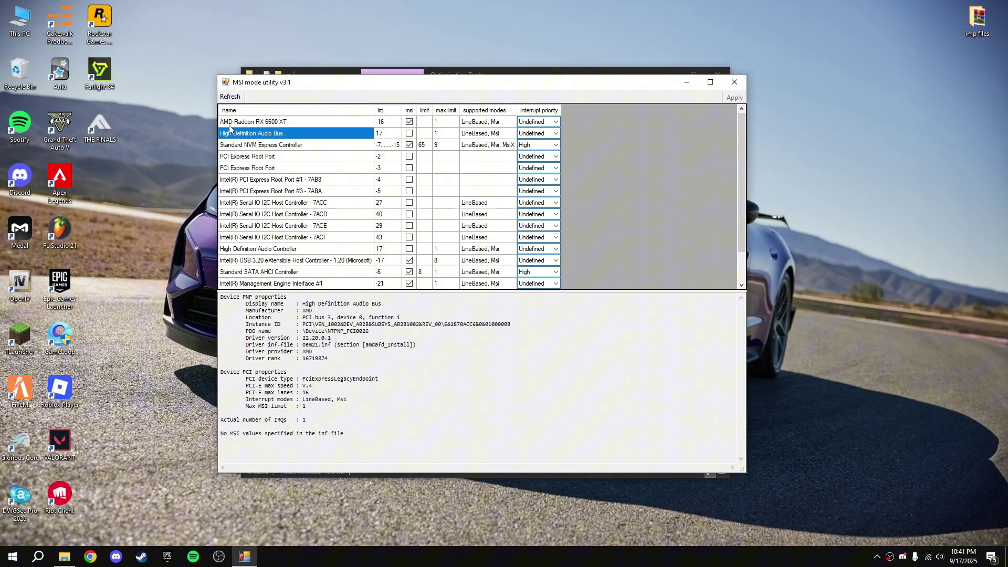
{"action": "left_click", "coordinate": [409, 122]}
{"action": "left_click", "coordinate": [556, 122]}
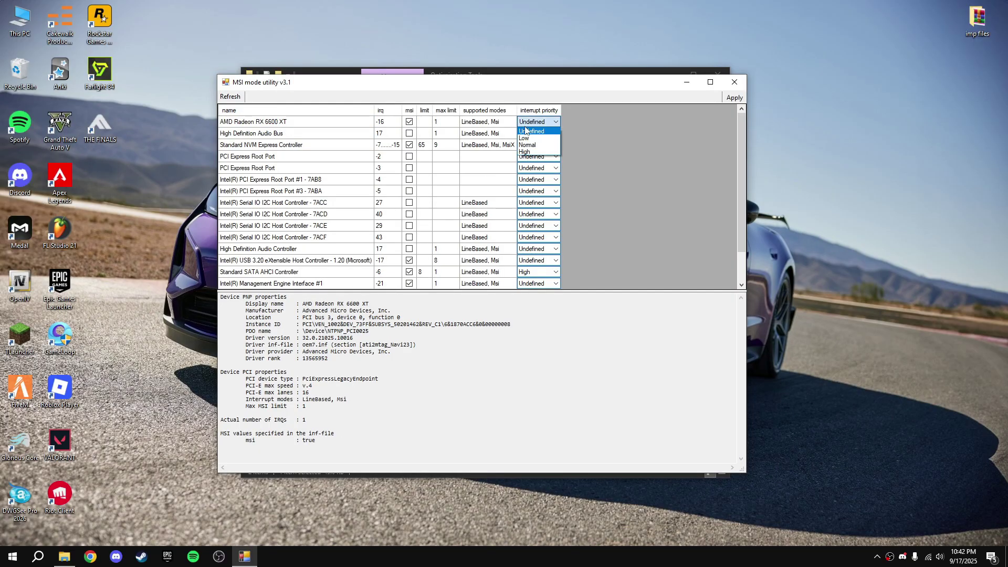
{"action": "left_click", "coordinate": [526, 152]}
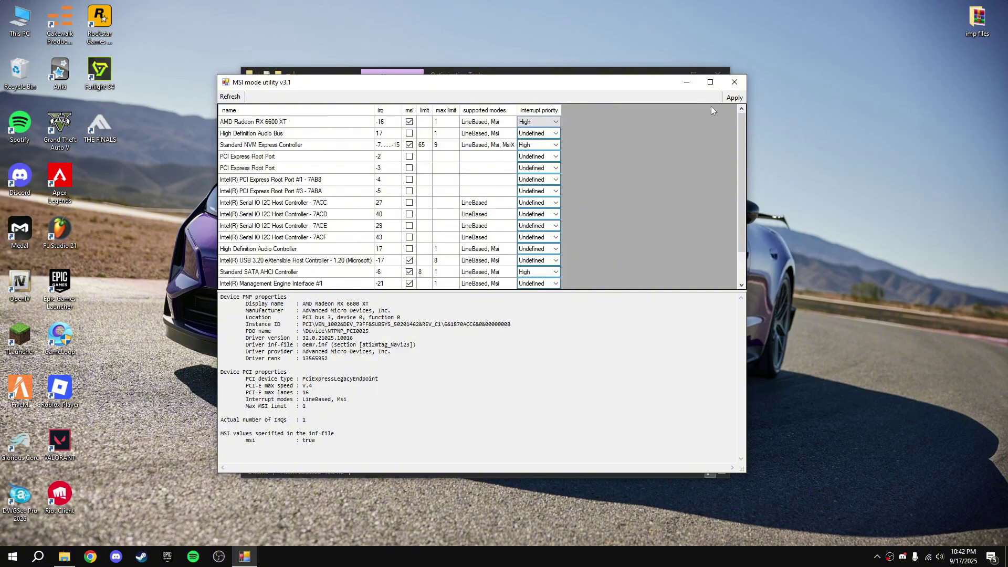
{"action": "left_click", "coordinate": [739, 83]}
{"action": "left_click", "coordinate": [379, 196]}
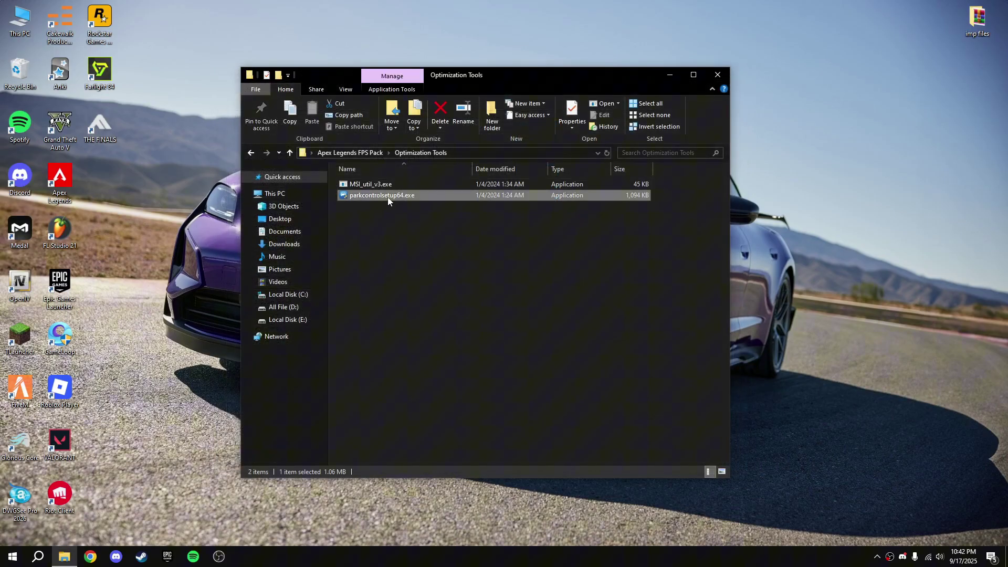
- Run the Havocfps Power Plan script to import the Ultimate Performance plan
{"action": "key", "text": "BackSpace"}
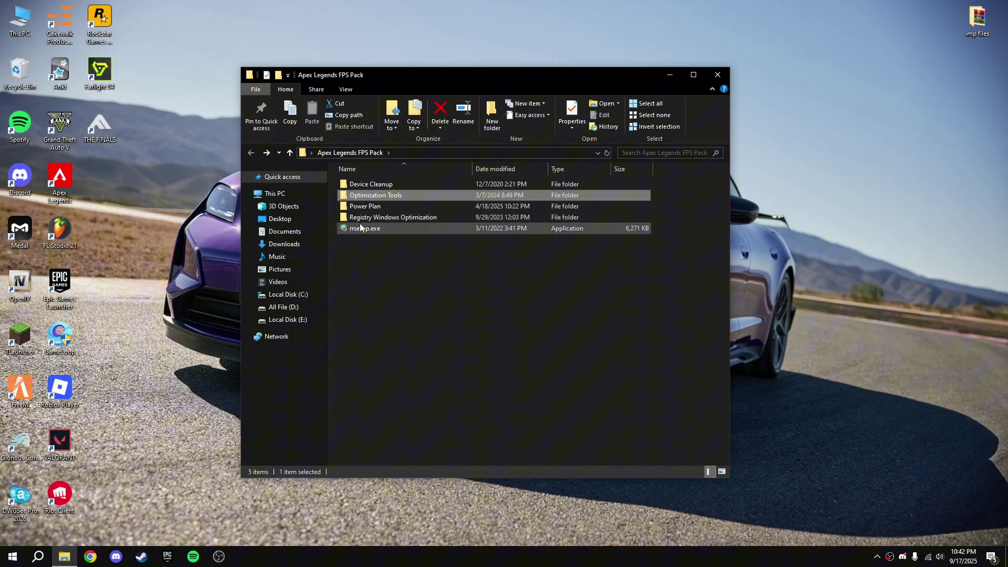
{"action": "double_click", "coordinate": [377, 208]}
{"action": "left_click", "coordinate": [381, 184]}
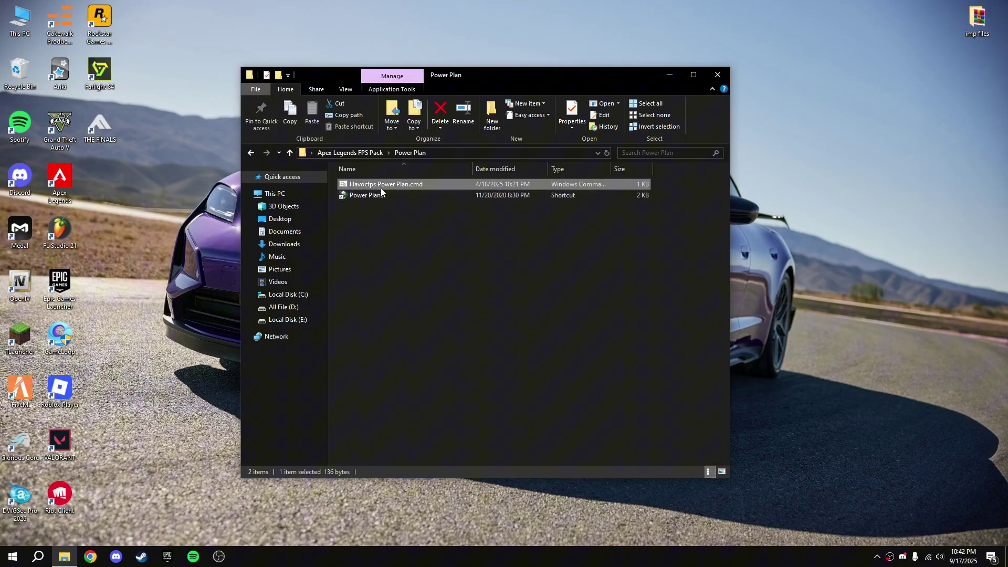
{"action": "double_click", "coordinate": [381, 185]}
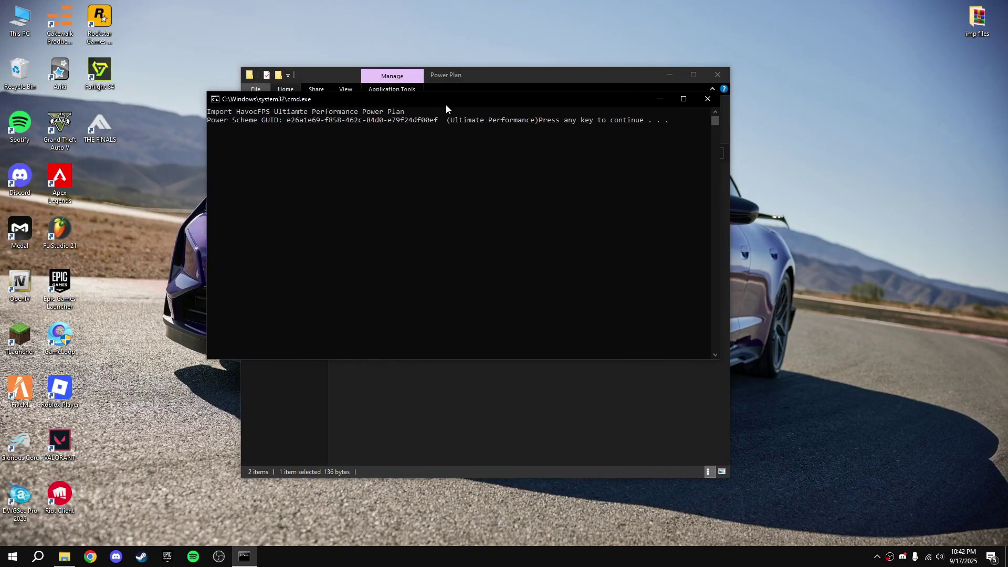
{"action": "key", "text": "BackSpace"}
{"action": "key", "text": "BackSpace"}
- Install ParkControl from the Optimization Tools folder in English with default setup options
{"action": "double_click", "coordinate": [360, 196]}
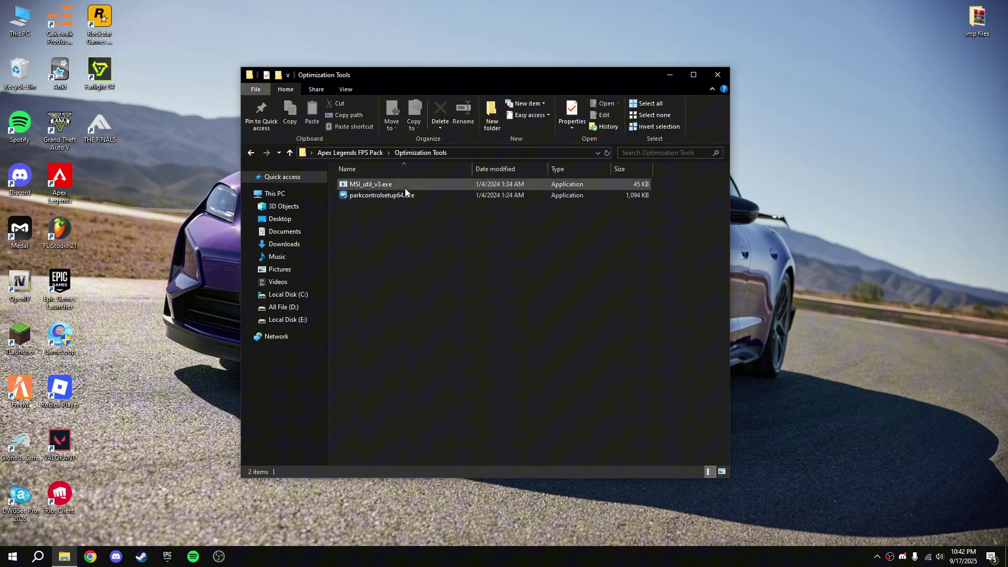
{"action": "double_click", "coordinate": [385, 194]}
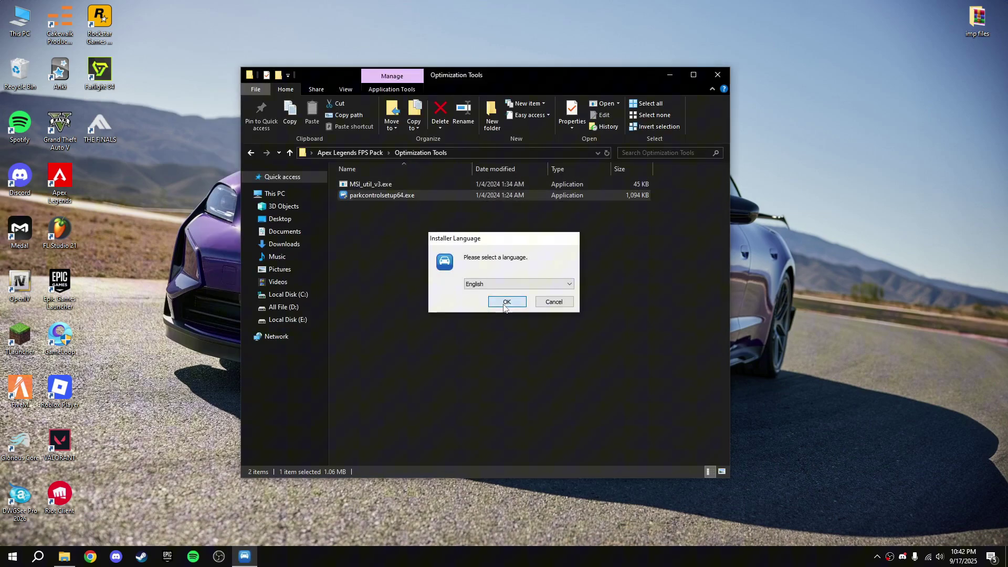
{"action": "left_click", "coordinate": [512, 299]}
{"action": "left_click", "coordinate": [559, 362]}
{"action": "left_click", "coordinate": [558, 362]}
{"action": "left_click", "coordinate": [558, 361]}
{"action": "left_click", "coordinate": [561, 362]}
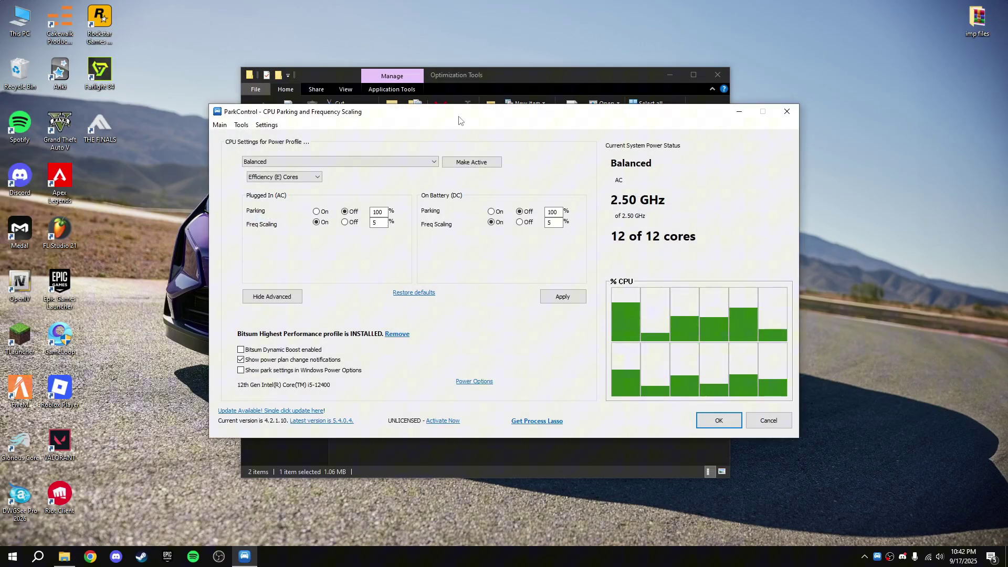
- Select the Ultimate Performance profile and enable core parking for plugged-in and battery
{"action": "left_click", "coordinate": [308, 158]}
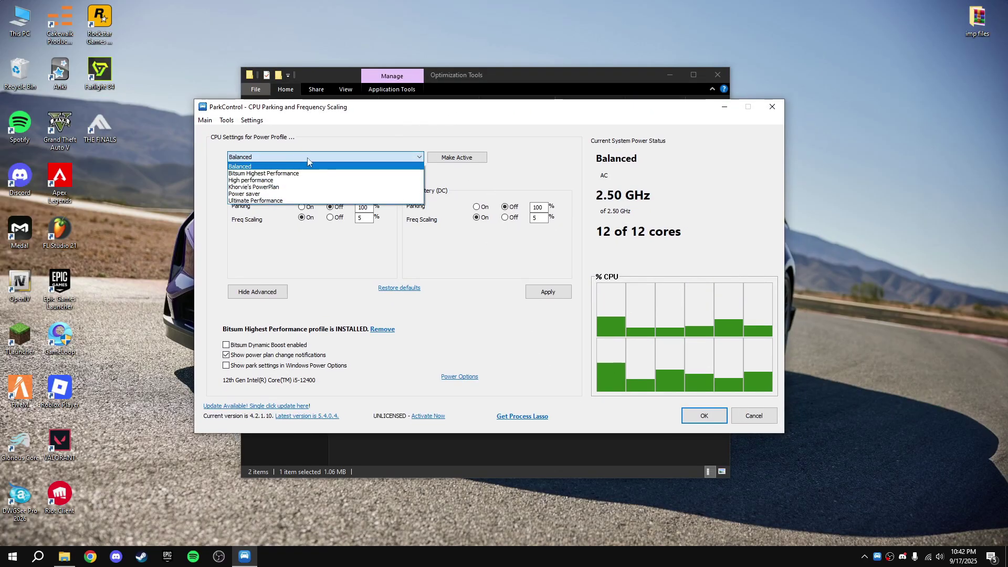
{"action": "left_click", "coordinate": [270, 201]}
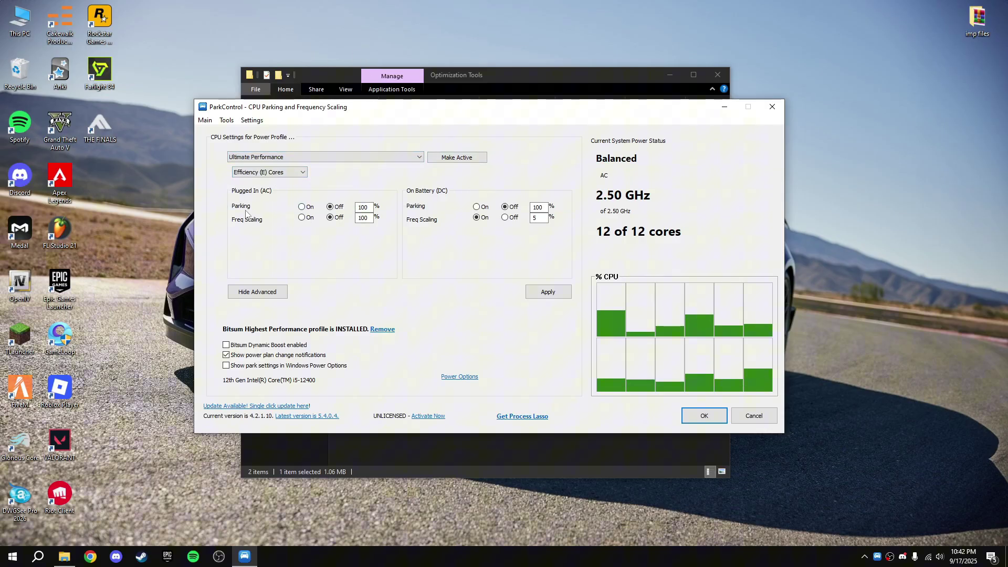
{"action": "left_click", "coordinate": [308, 208]}
{"action": "left_click", "coordinate": [477, 207]}
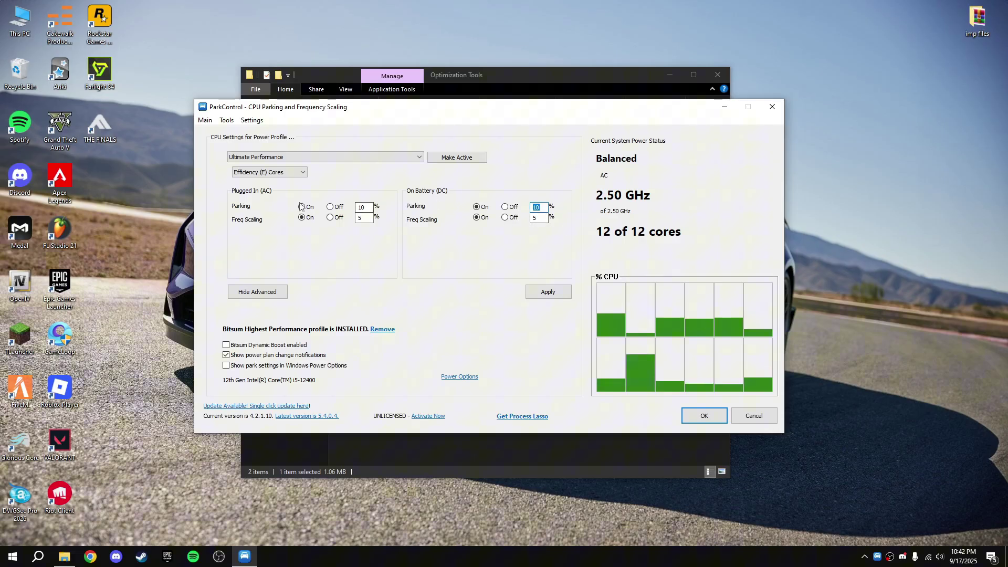
- Set plugged-in parking and frequency scaling to 100, apply, and close ParkControl
{"action": "left_click", "coordinate": [363, 208]}
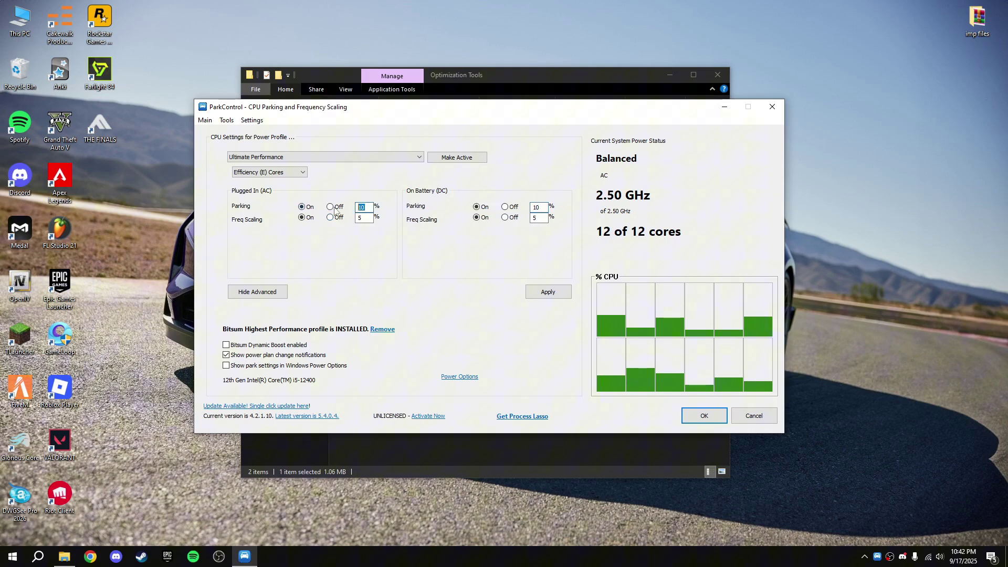
{"action": "type", "text": "100"}
{"action": "key", "text": "Tab"}
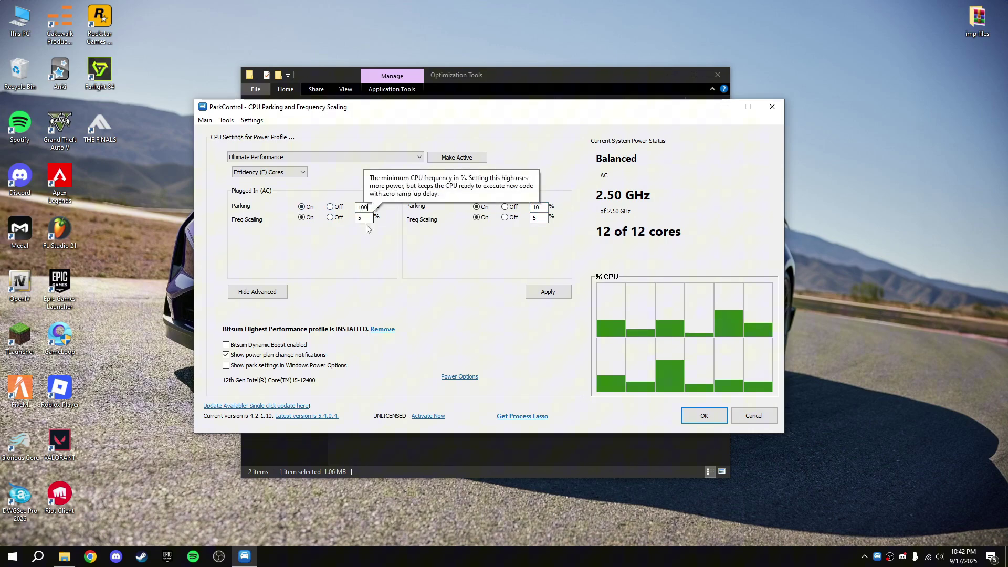
{"action": "type", "text": "100"}
{"action": "left_click", "coordinate": [330, 207]}
{"action": "left_click", "coordinate": [330, 218]}
{"action": "left_click", "coordinate": [548, 292]}
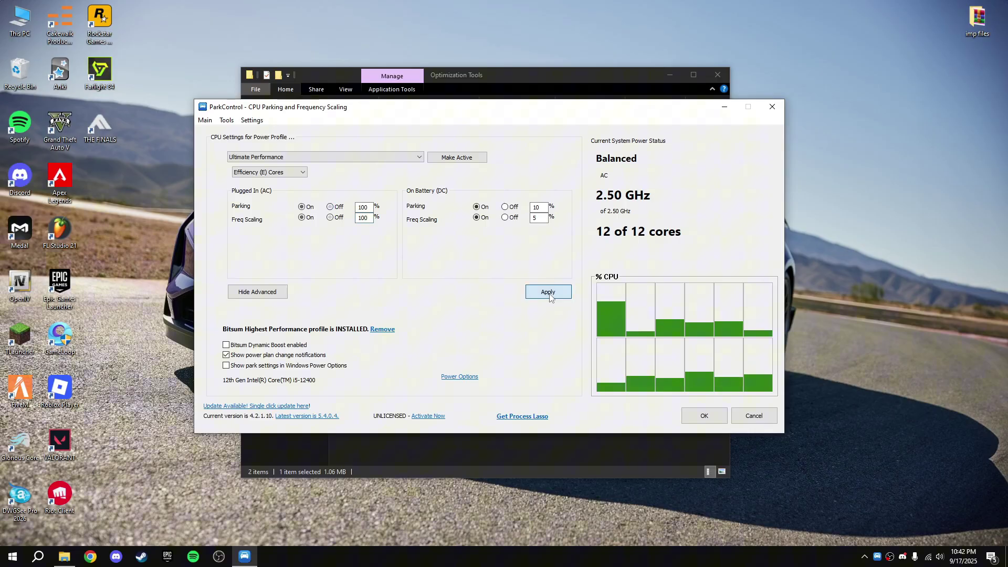
{"action": "left_click", "coordinate": [698, 414]}
- Browse back through the Apex Legends FPS Pack folder, checking the Power Plan folder
{"action": "right_click", "coordinate": [500, 322]}
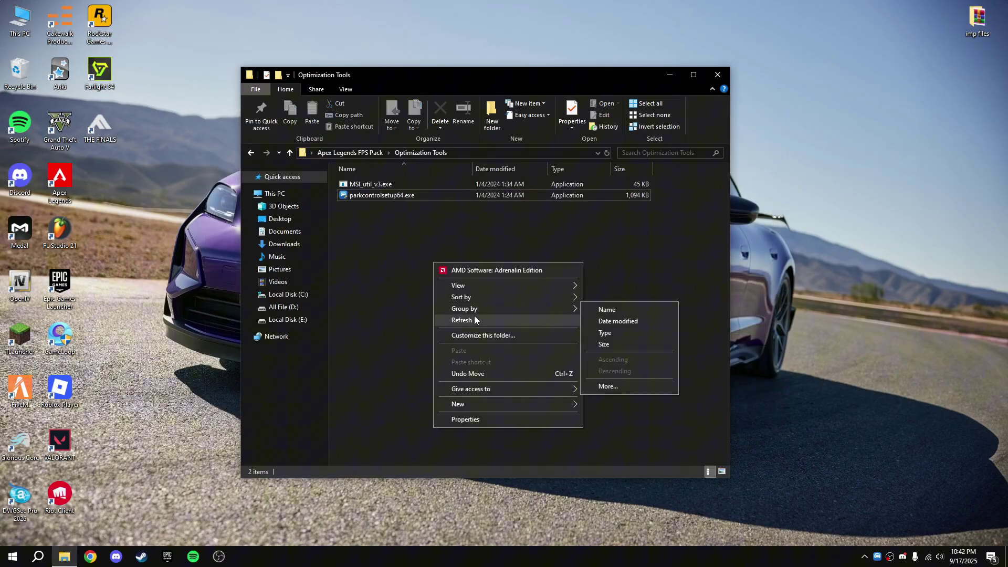
{"action": "key", "text": "Escape"}
{"action": "key", "text": "BackSpace"}
{"action": "double_click", "coordinate": [378, 206]}
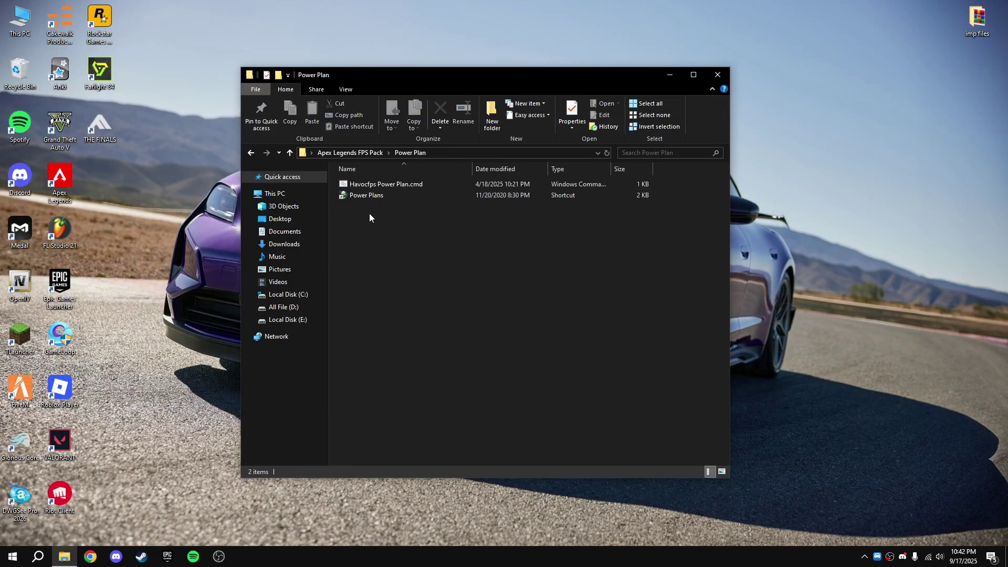
{"action": "key", "text": "BackSpace"}
{"action": "left_click", "coordinate": [380, 198]}
{"action": "left_click", "coordinate": [379, 206]}
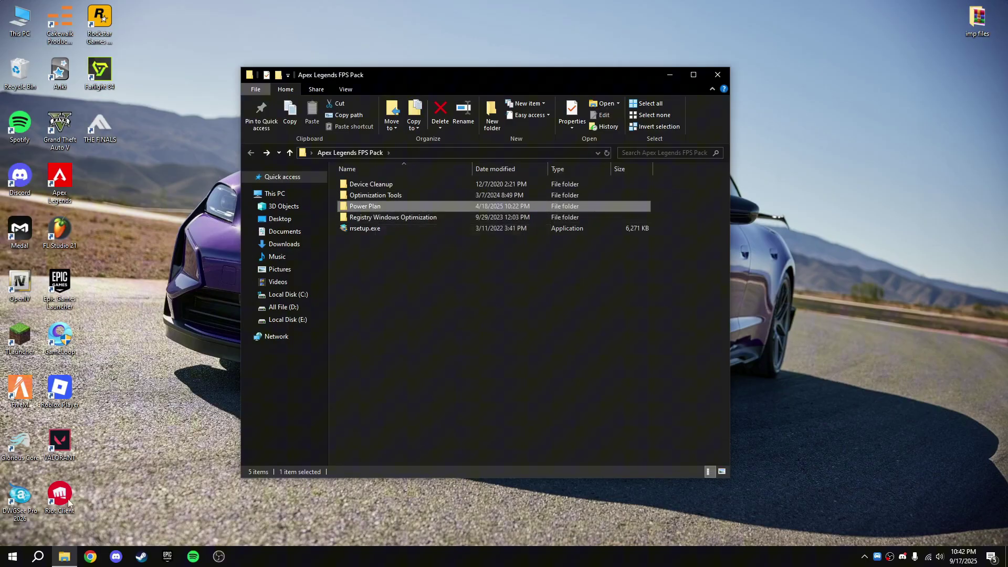
- Search Windows for the power plan editor and review the Power Options plan list
{"action": "left_click", "coordinate": [38, 557]}
{"action": "type", "text": "edio"}
{"action": "key", "text": "BackSpace"}
{"action": "key", "text": "BackSpace"}
{"action": "left_click", "coordinate": [99, 434]}
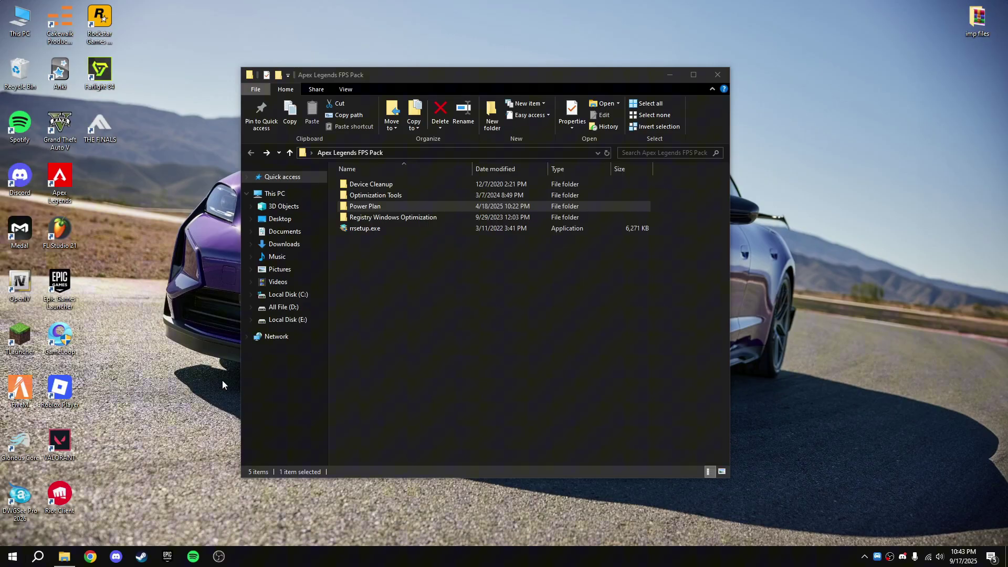
{"action": "left_click", "coordinate": [420, 158]}
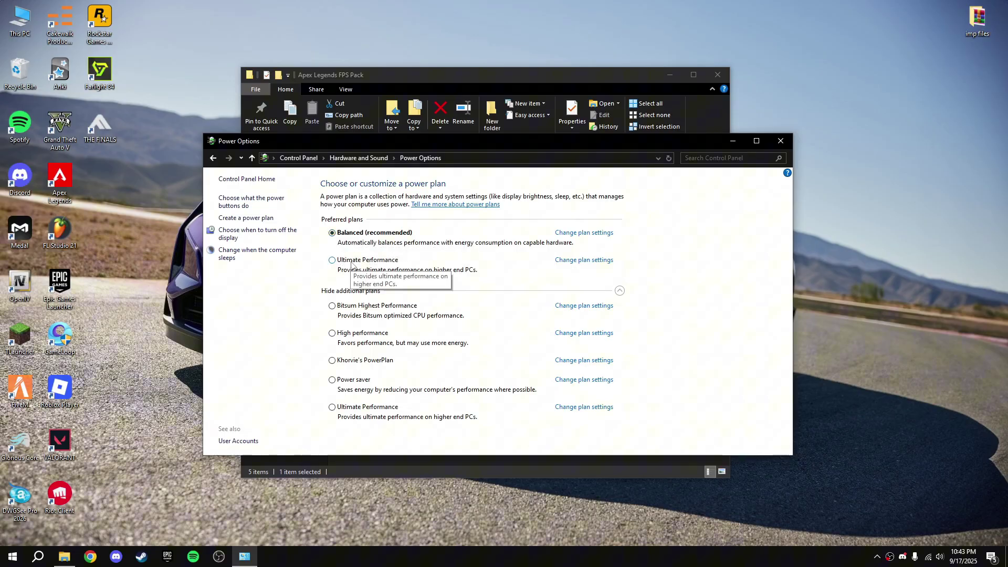
{"action": "left_click_drag", "start_coordinate": [396, 144], "coordinate": [411, 136]}
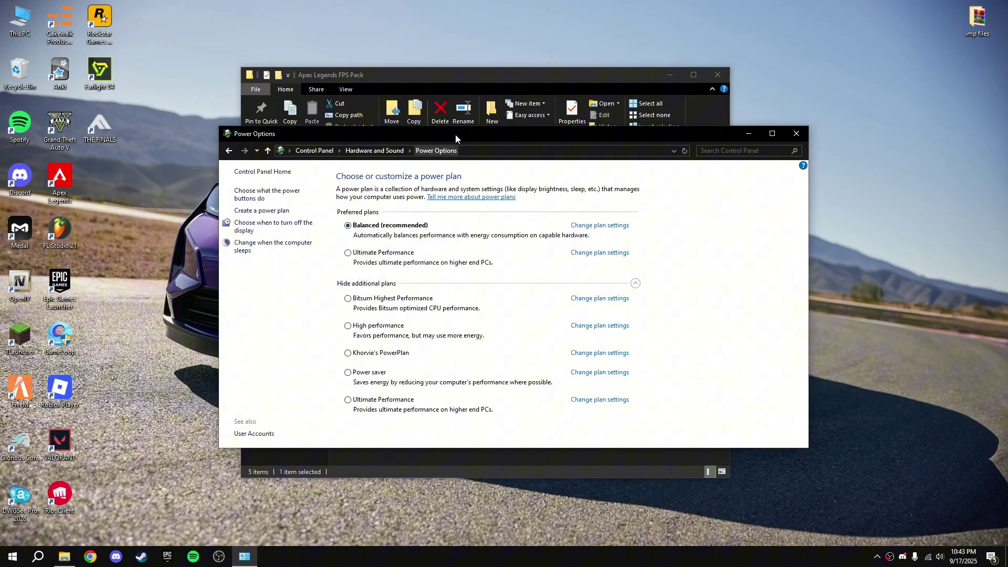
{"action": "left_click_drag", "start_coordinate": [452, 132], "coordinate": [434, 154]}
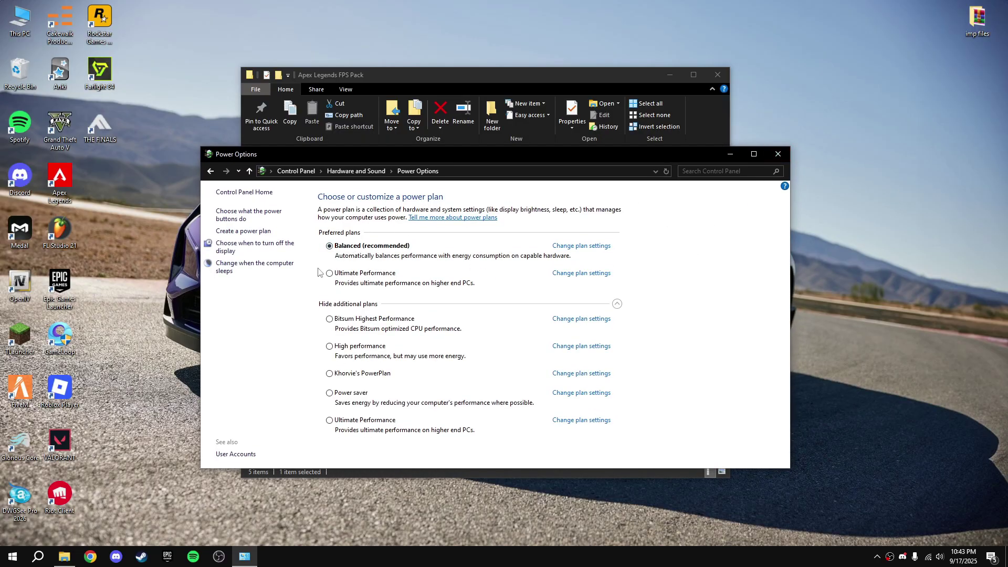
- Close Power Options and merge the seven Registry Windows Optimization .reg files
{"action": "left_click", "coordinate": [778, 156]}
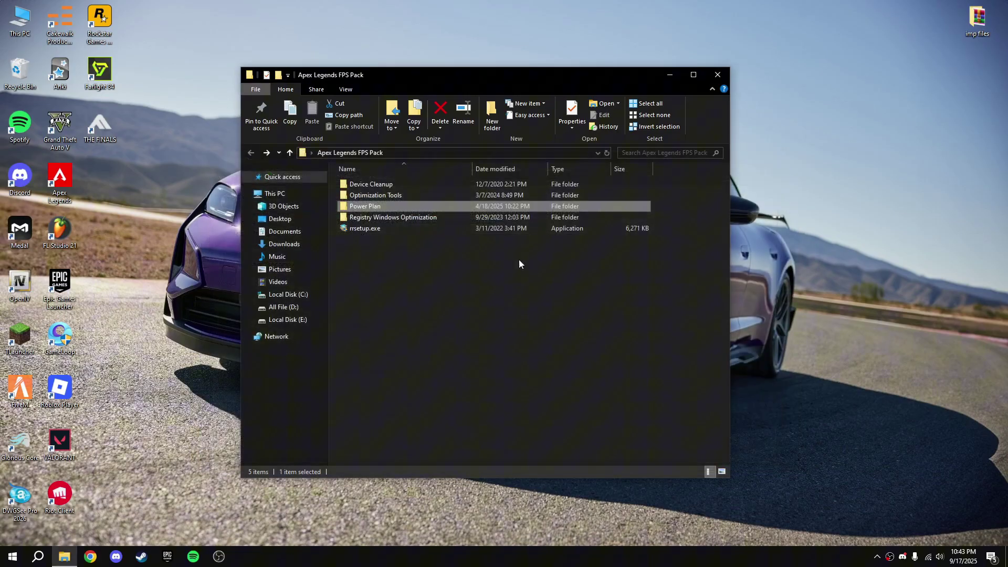
{"action": "double_click", "coordinate": [383, 218]}
{"action": "left_click_drag", "start_coordinate": [409, 269], "coordinate": [399, 197]}
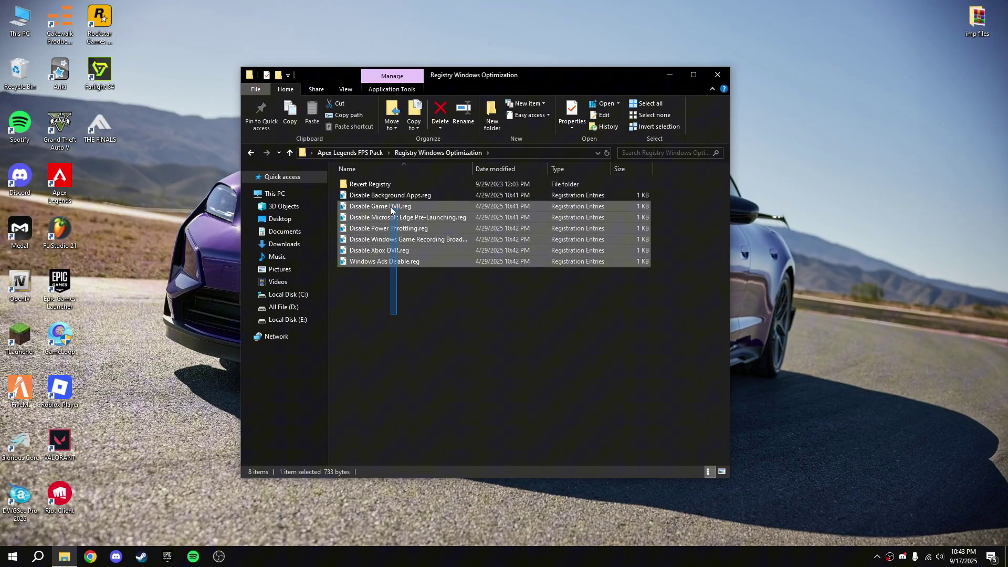
{"action": "right_click", "coordinate": [397, 209]}
{"action": "left_click", "coordinate": [339, 314]}
{"action": "left_click_drag", "start_coordinate": [338, 314], "coordinate": [352, 197]}
{"action": "right_click", "coordinate": [382, 232]}
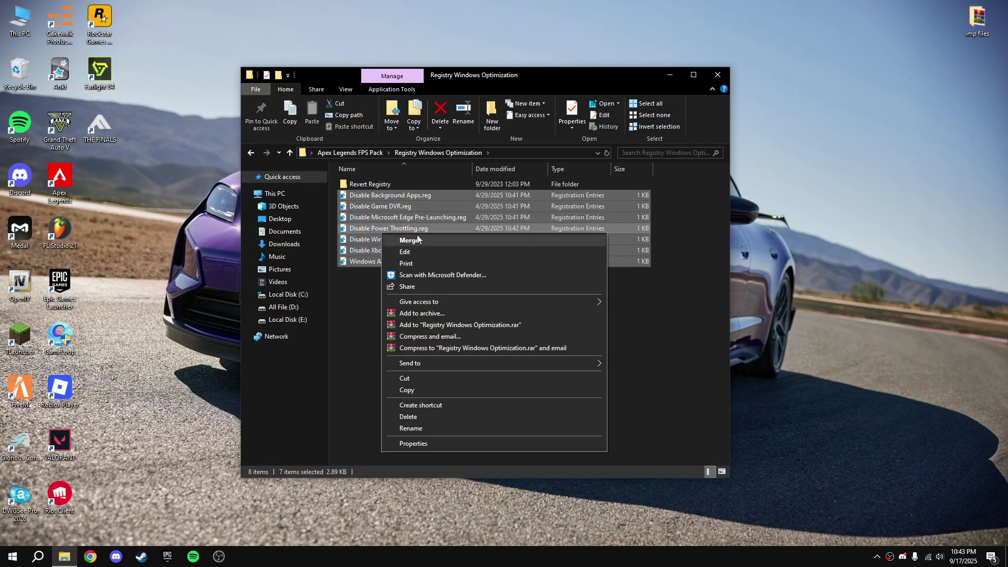
{"action": "left_click", "coordinate": [410, 241]}
- Confirm each registry merge prompt and dismiss the success messages
{"action": "left_click", "coordinate": [584, 295]}
{"action": "left_click", "coordinate": [622, 282]}
{"action": "left_click", "coordinate": [584, 295]}
{"action": "left_click", "coordinate": [623, 282]}
{"action": "left_click", "coordinate": [622, 282]}
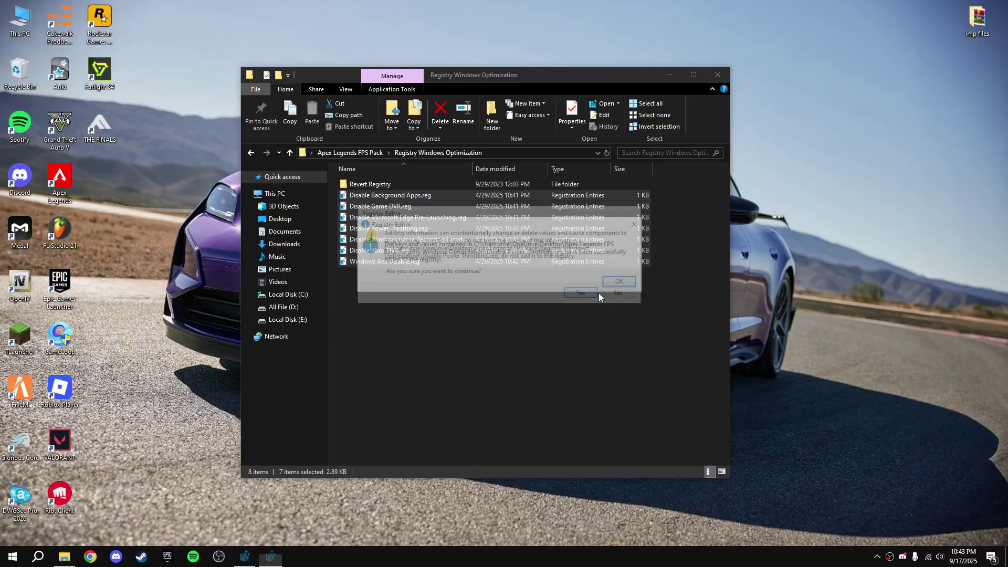
- Look inside the Revert Registry folder, then return to the Apex Legends FPS Pack folder
{"action": "left_click", "coordinate": [473, 332]}
{"action": "left_click", "coordinate": [377, 185]}
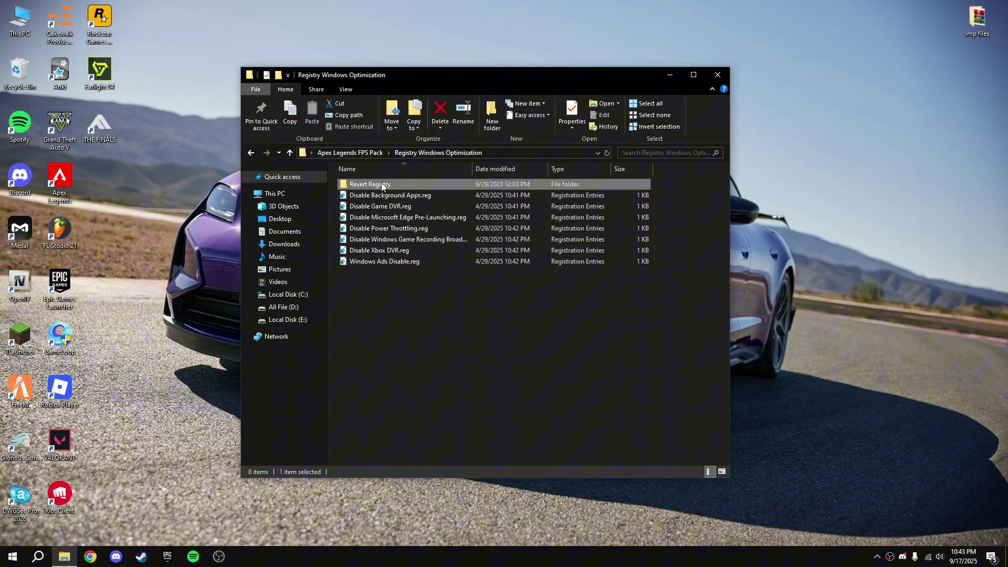
{"action": "double_click", "coordinate": [381, 183]}
{"action": "key", "text": "alt+Left"}
{"action": "key", "text": "alt+Up"}
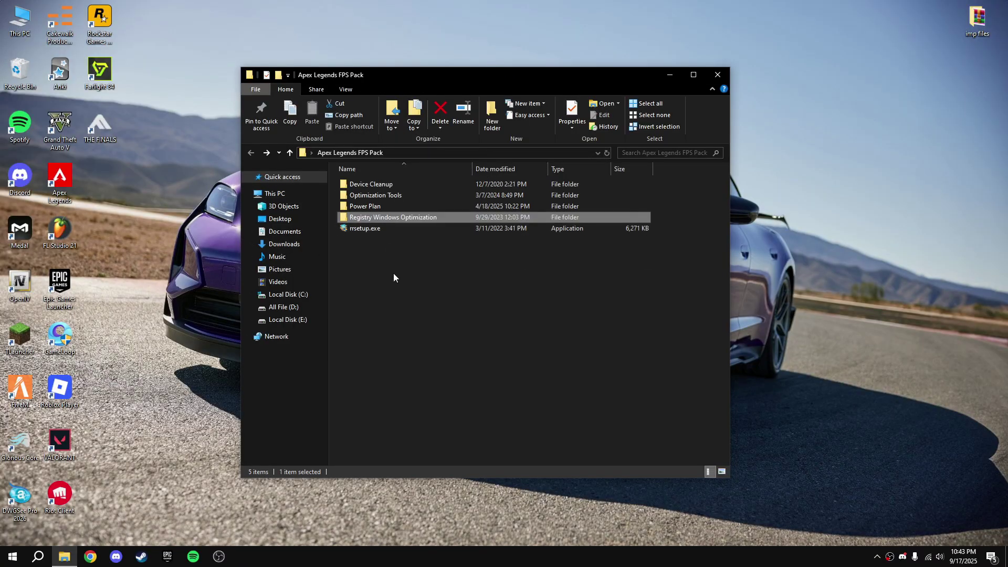
- Install Registry Repair 5.0.1.126 from rrsetup.exe with the default location and launch it
{"action": "double_click", "coordinate": [369, 229]}
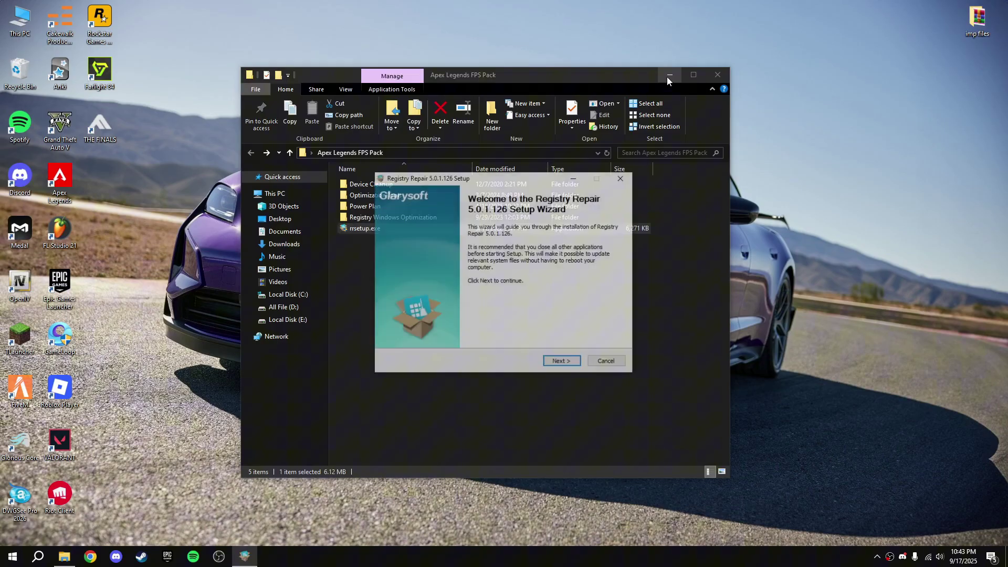
{"action": "left_click", "coordinate": [568, 367]}
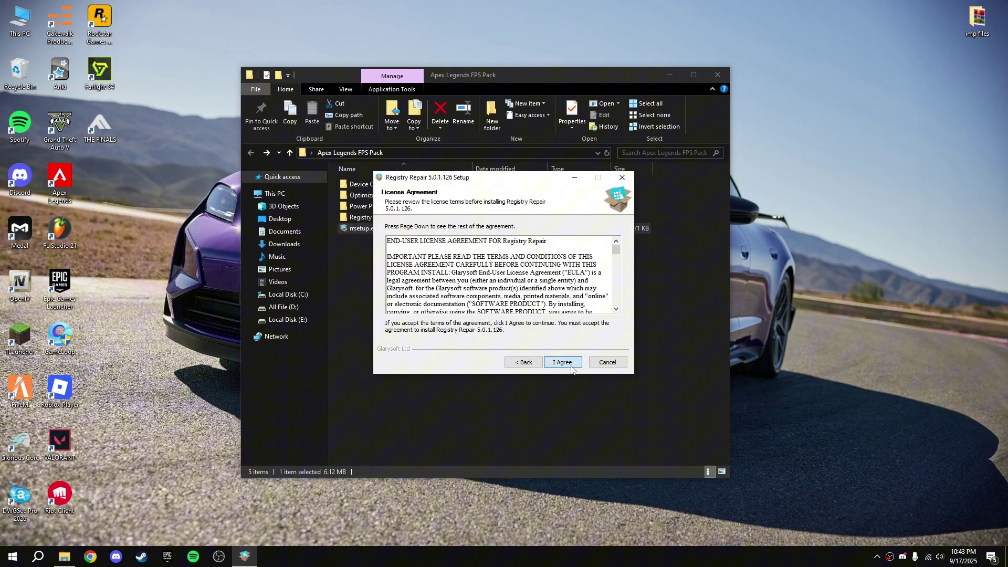
{"action": "left_click", "coordinate": [570, 368]}
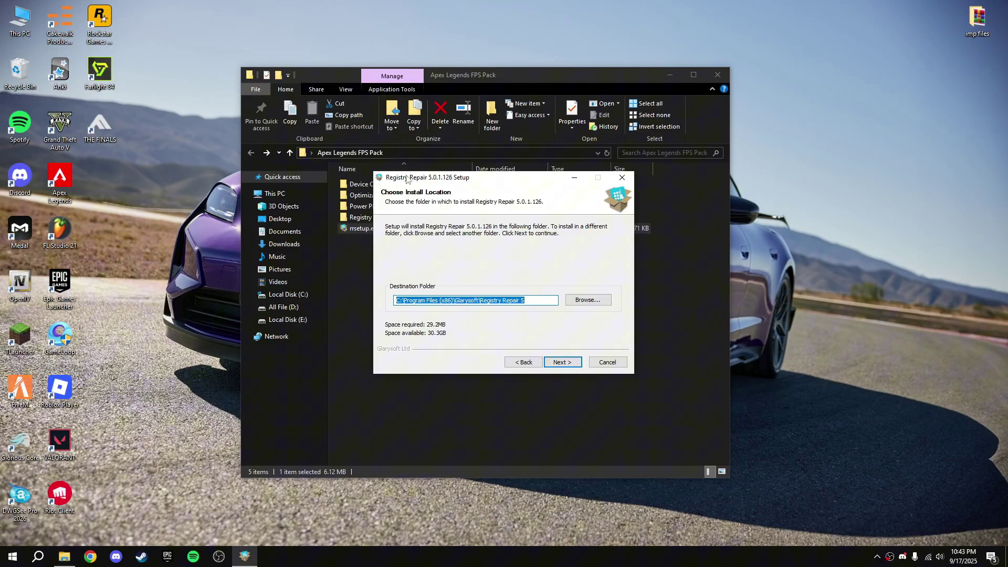
{"action": "left_click", "coordinate": [549, 367]}
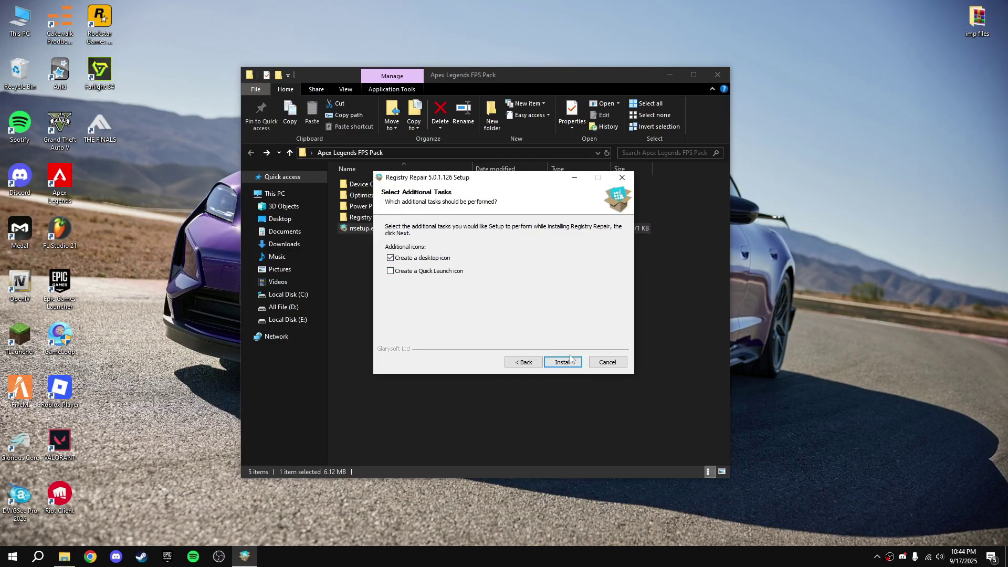
{"action": "left_click", "coordinate": [561, 362]}
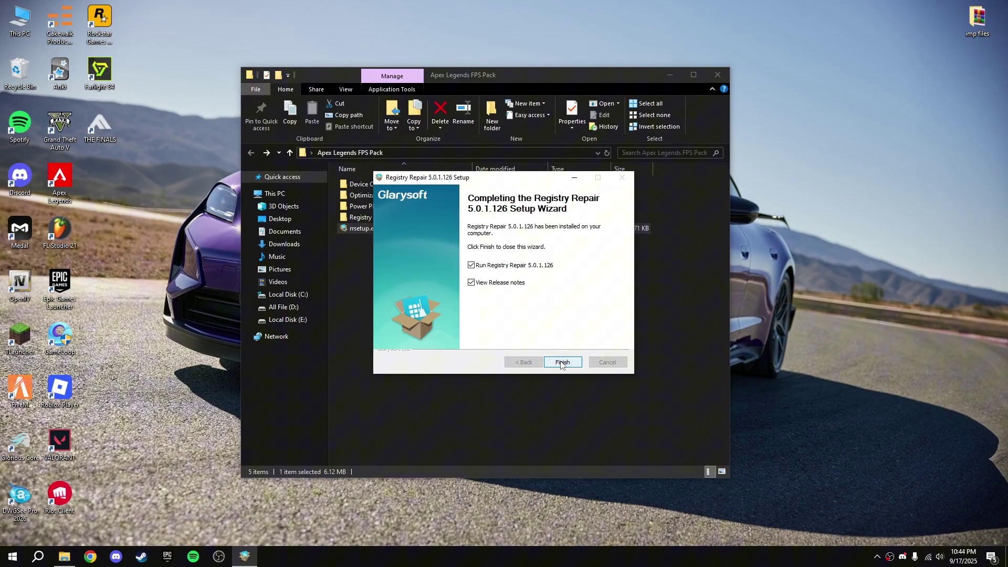
{"action": "left_click", "coordinate": [566, 361]}
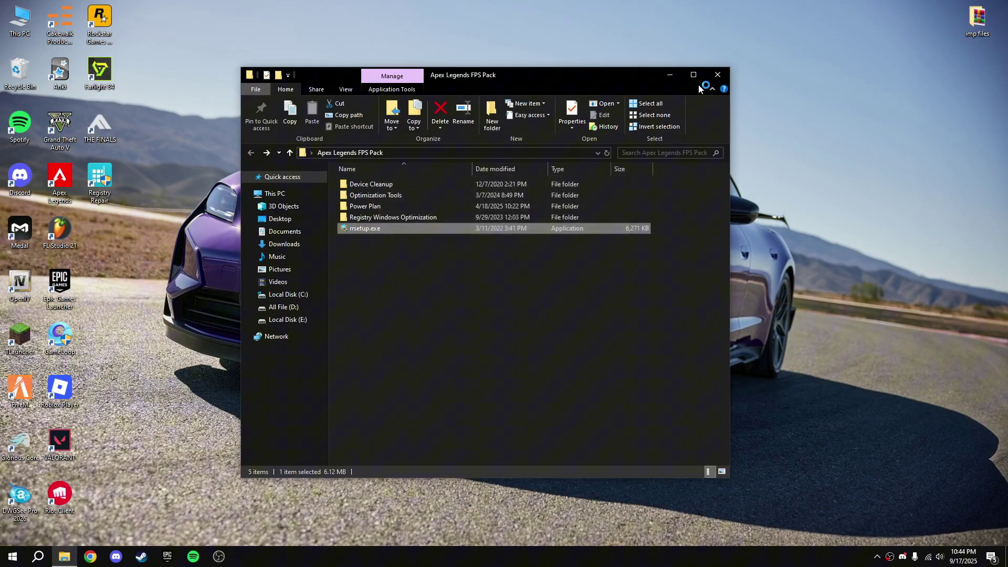
{"action": "left_click", "coordinate": [670, 75]}
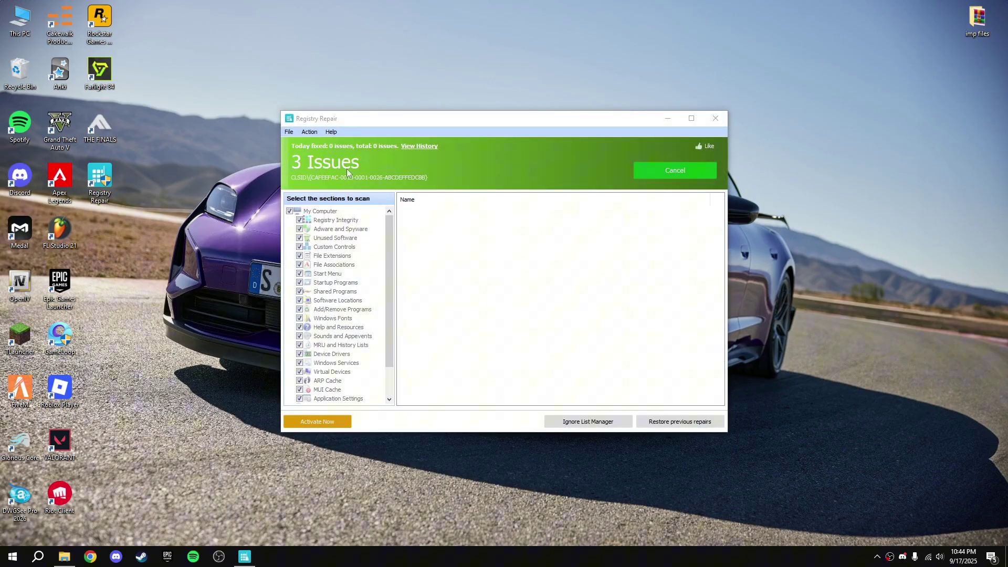
- Repair all 25 registry issues found by the scan and close Registry Repair
{"action": "left_click", "coordinate": [581, 318]}
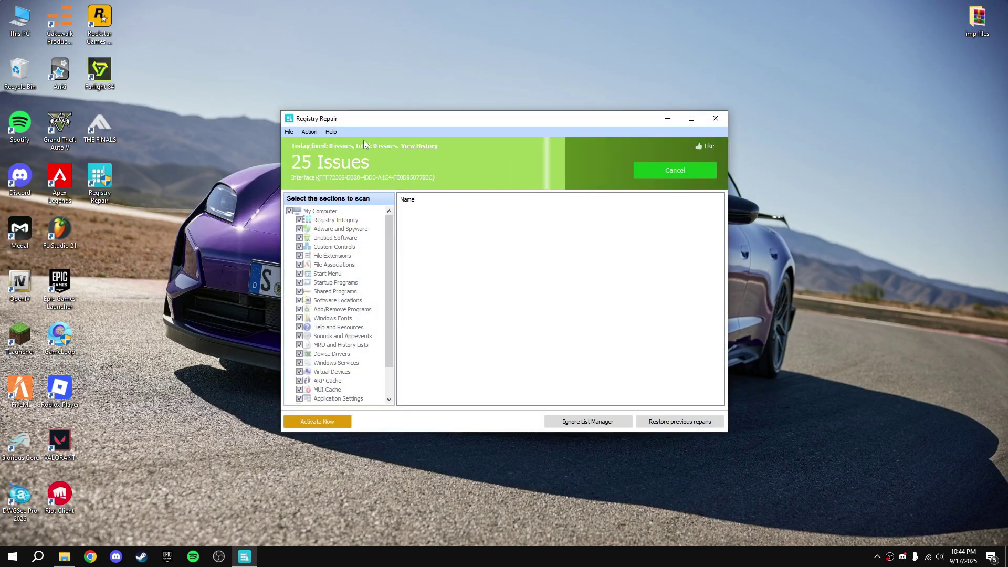
{"action": "left_click_drag", "start_coordinate": [392, 119], "coordinate": [383, 117]}
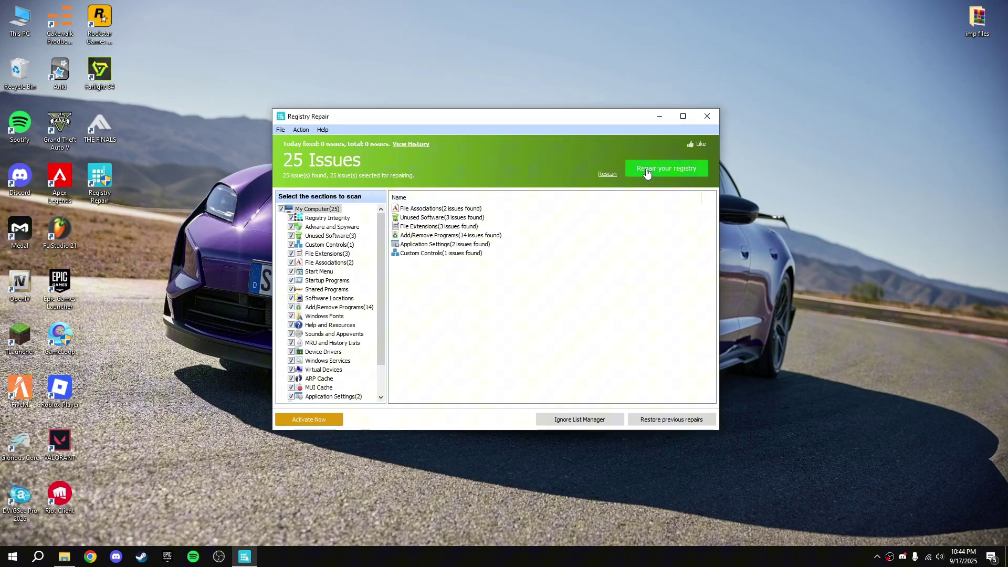
{"action": "left_click", "coordinate": [647, 174]}
{"action": "left_click_drag", "start_coordinate": [457, 120], "coordinate": [464, 122]}
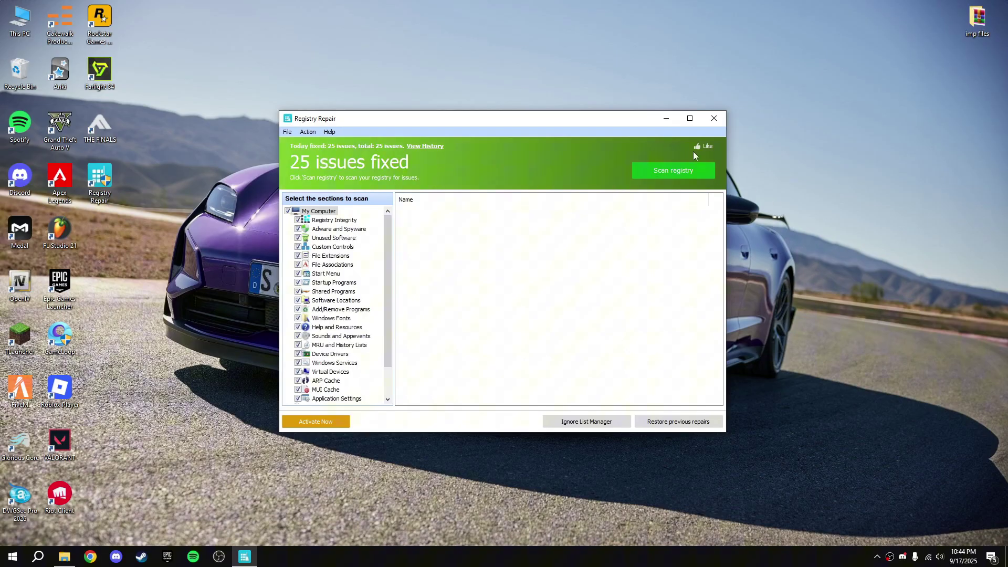
{"action": "left_click", "coordinate": [714, 118]}
{"action": "right_click", "coordinate": [515, 134]}
- Refresh the desktop, then in Apex Legends reopen Settings from the game menu to view Video options
{"action": "left_click", "coordinate": [553, 178]}
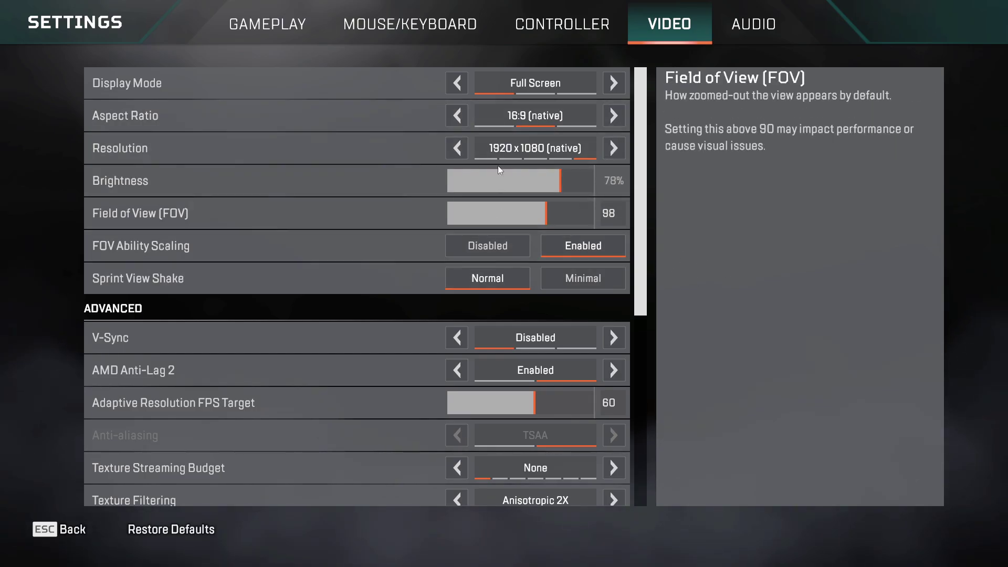
{"action": "scroll", "coordinate": [420, 305], "scroll_direction": "down", "scroll_amount": 5}
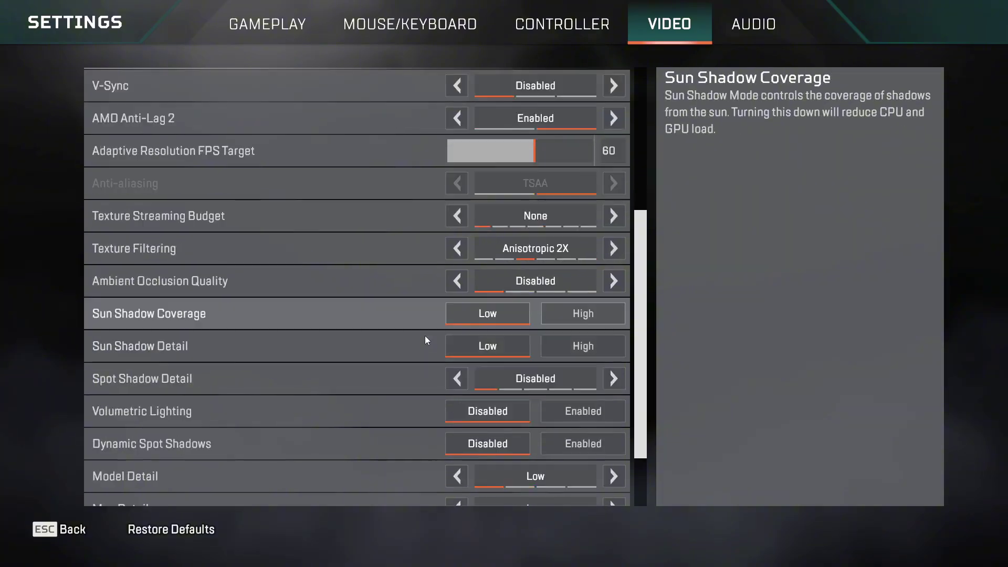
{"action": "key", "text": "Escape"}
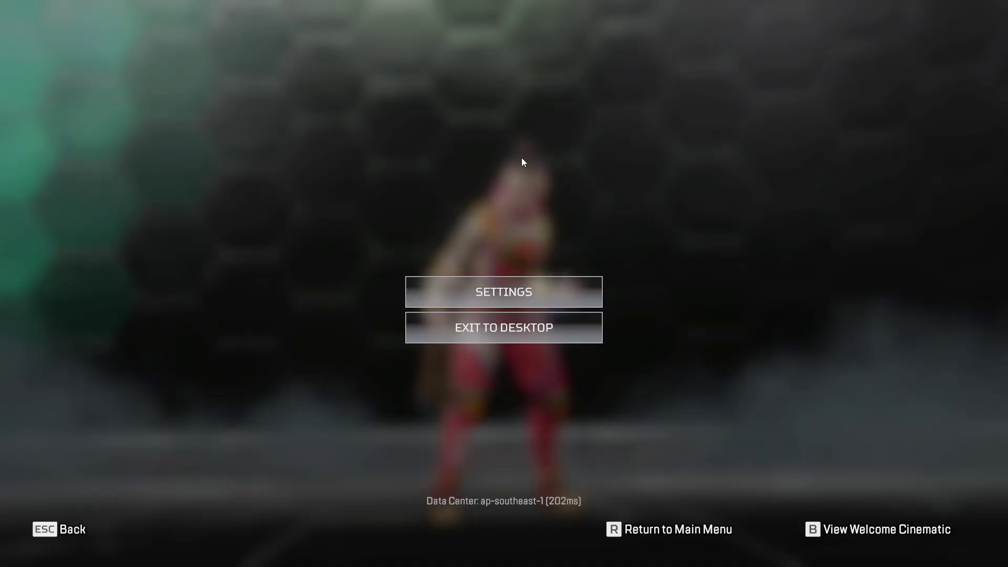
{"action": "left_click", "coordinate": [454, 281]}
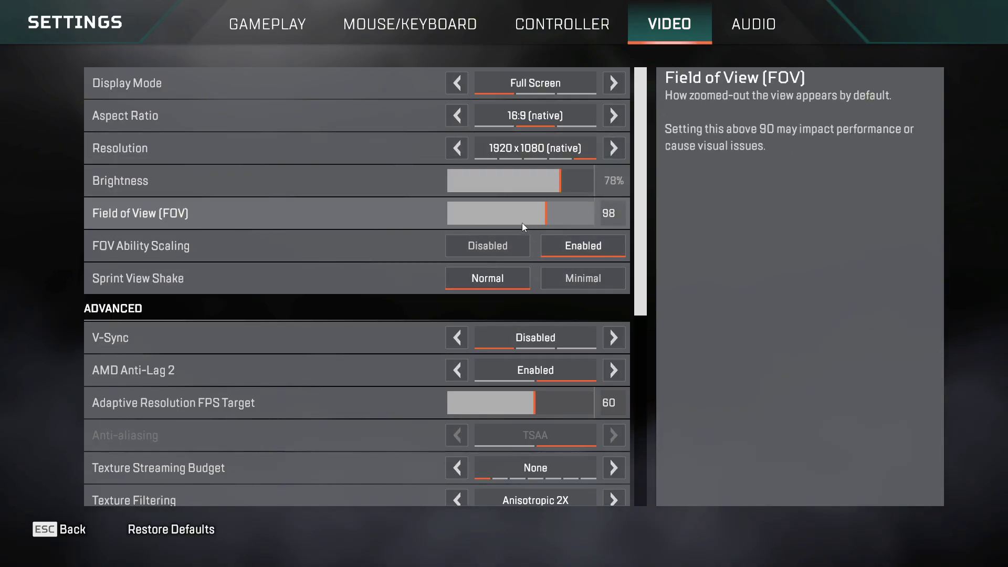
- Raise the field of view to 104 and keep V-Sync Disabled
{"action": "left_click_drag", "start_coordinate": [546, 213], "coordinate": [557, 216]}
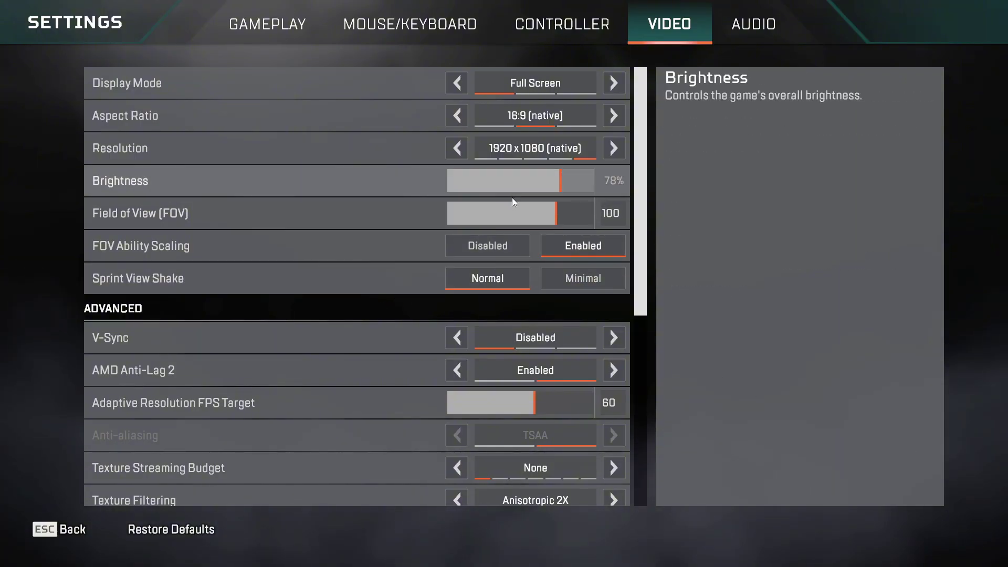
{"action": "left_click_drag", "start_coordinate": [556, 216], "coordinate": [575, 216]}
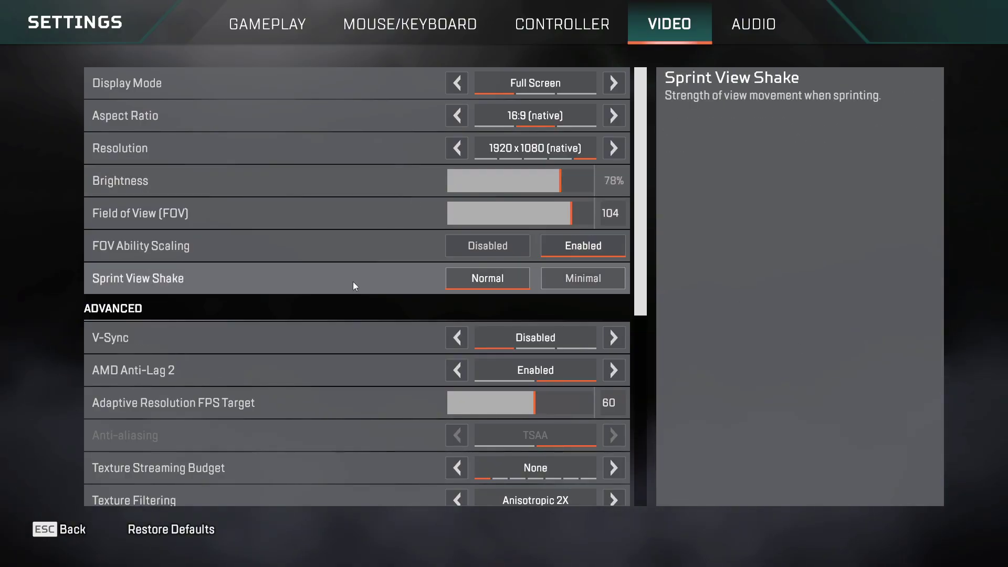
{"action": "scroll", "coordinate": [353, 281], "scroll_direction": "down", "scroll_amount": 3}
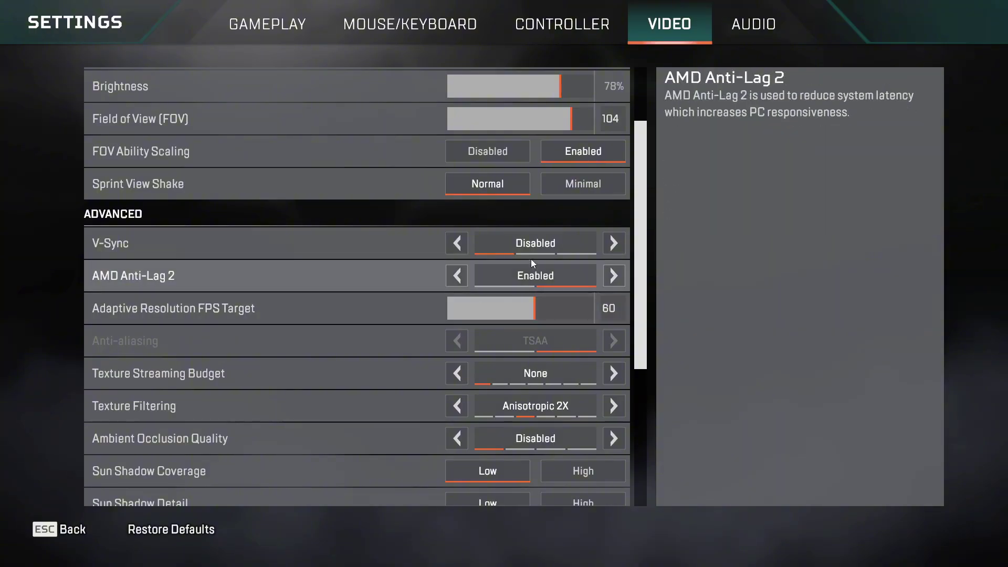
{"action": "left_click", "coordinate": [460, 247]}
{"action": "double_click", "coordinate": [460, 247]}
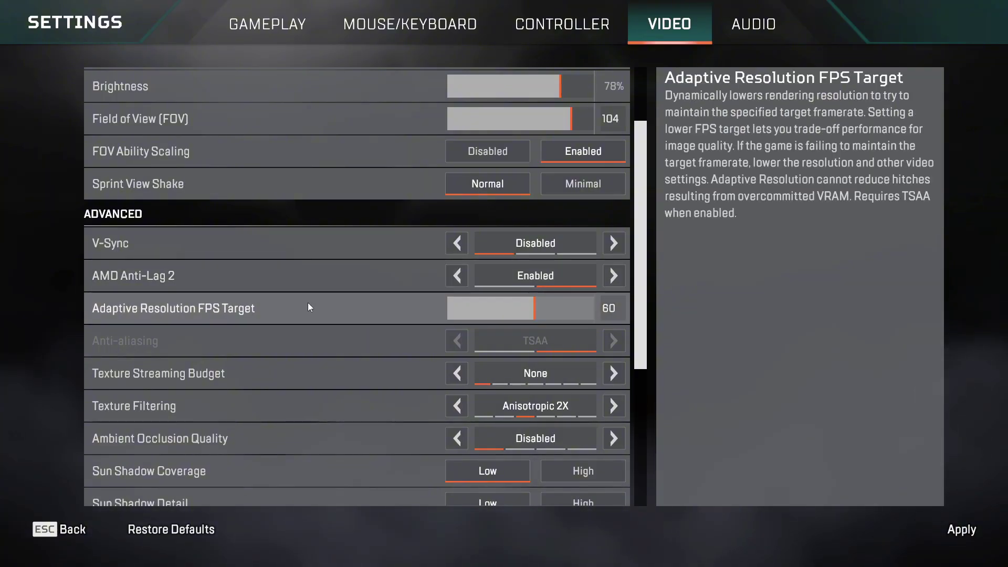
- Lower Adaptive Resolution FPS Target to 0 and set anti-aliasing to None
{"action": "scroll", "coordinate": [305, 302], "scroll_direction": "down", "scroll_amount": 2}
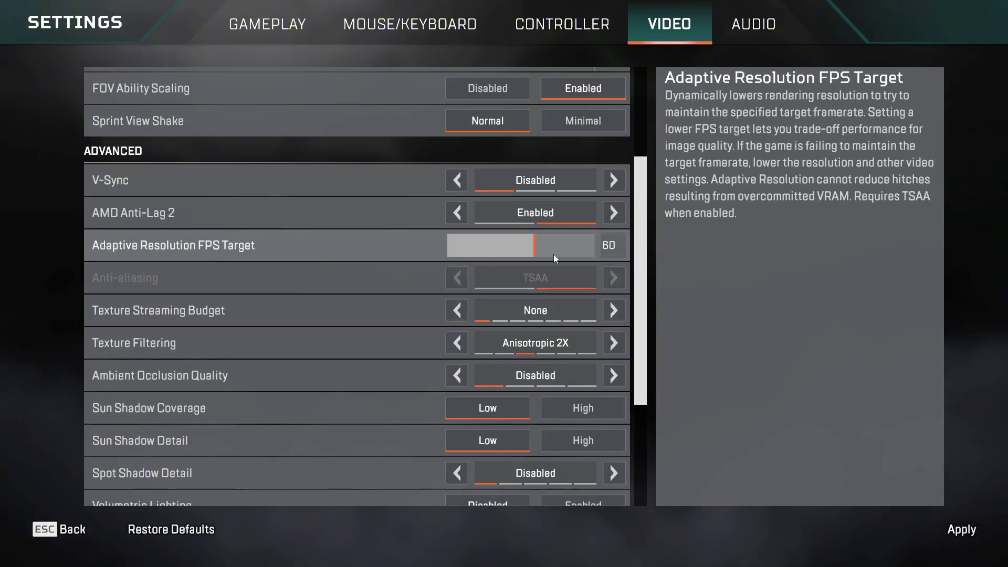
{"action": "left_click_drag", "start_coordinate": [554, 254], "coordinate": [430, 249]}
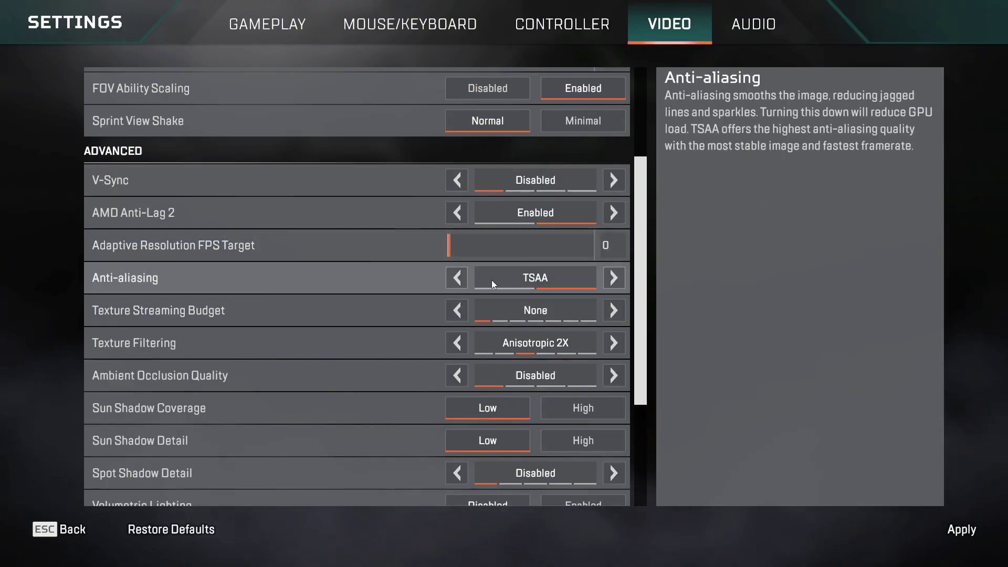
{"action": "left_click", "coordinate": [457, 279]}
- Leave texture filtering at Anisotropic 2X and return to the lobby
{"action": "scroll", "coordinate": [443, 318], "scroll_direction": "down", "scroll_amount": 1}
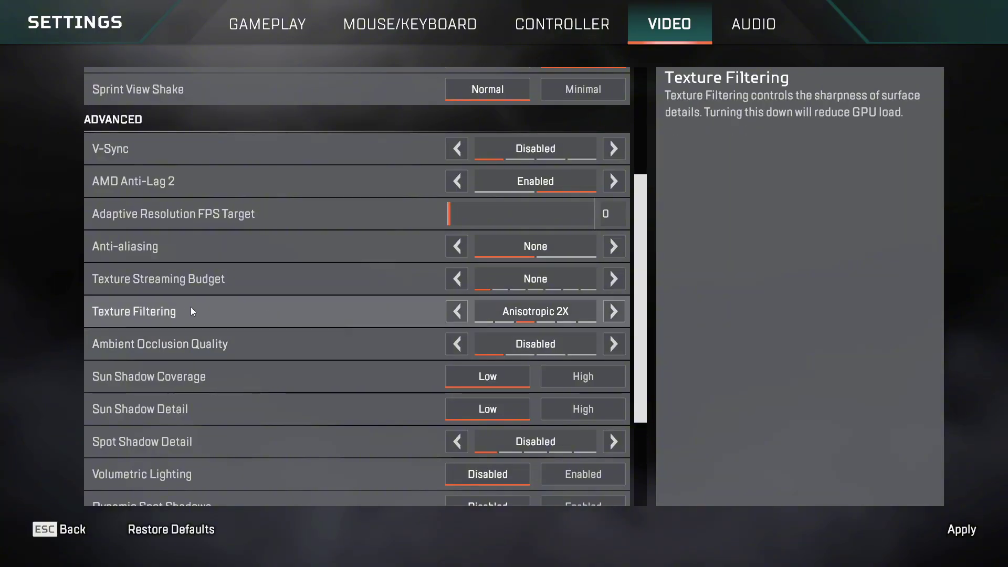
{"action": "left_click", "coordinate": [450, 312]}
{"action": "left_click", "coordinate": [452, 313]}
{"action": "left_click", "coordinate": [614, 316]}
{"action": "left_click", "coordinate": [615, 313]}
{"action": "left_click", "coordinate": [616, 313]}
{"action": "left_click", "coordinate": [616, 313]}
{"action": "left_click", "coordinate": [616, 313]}
{"action": "left_click", "coordinate": [616, 313]}
{"action": "left_click", "coordinate": [616, 313]}
{"action": "left_click", "coordinate": [616, 313]}
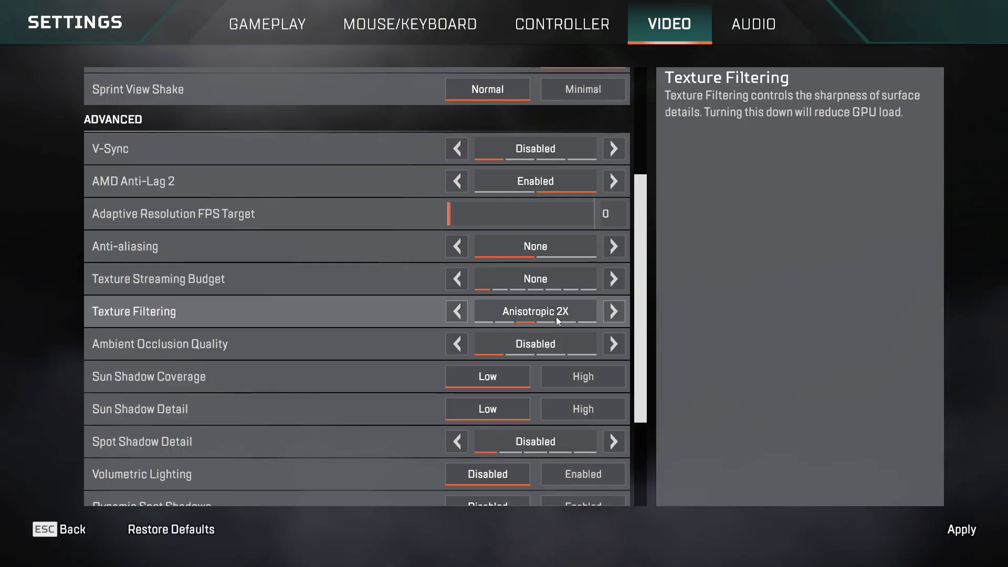
{"action": "scroll", "coordinate": [492, 329], "scroll_direction": "down", "scroll_amount": 5}
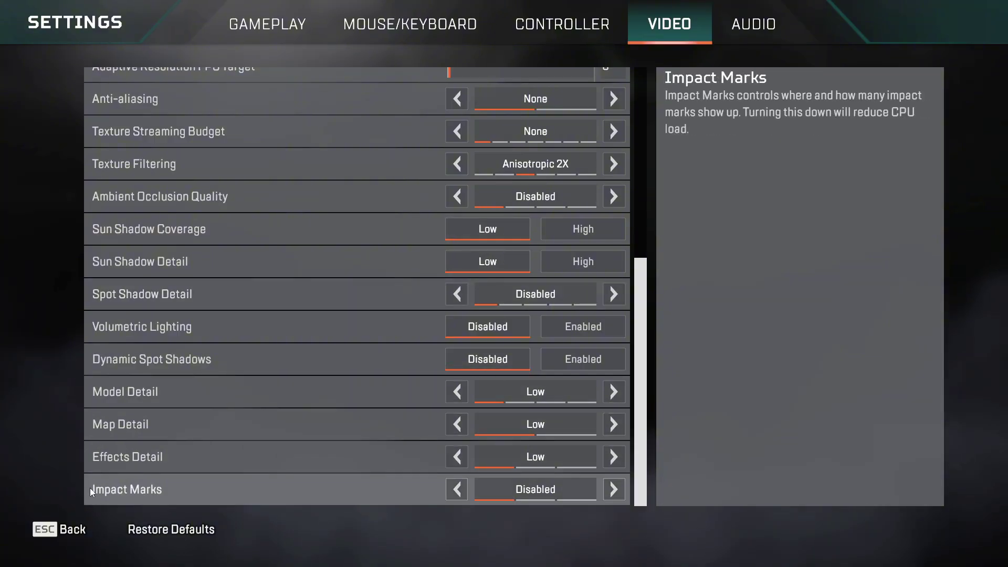
{"action": "left_click", "coordinate": [68, 529]}
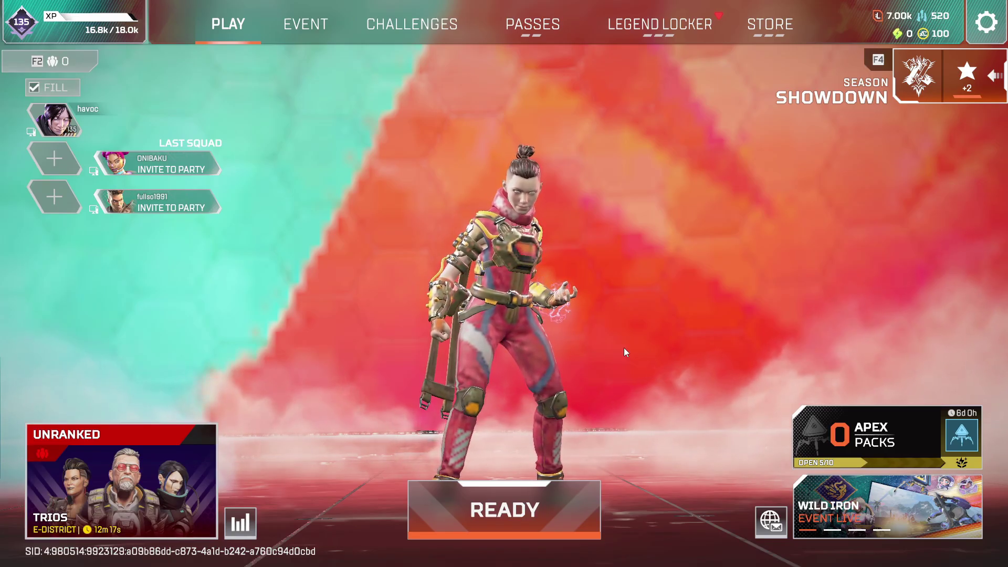